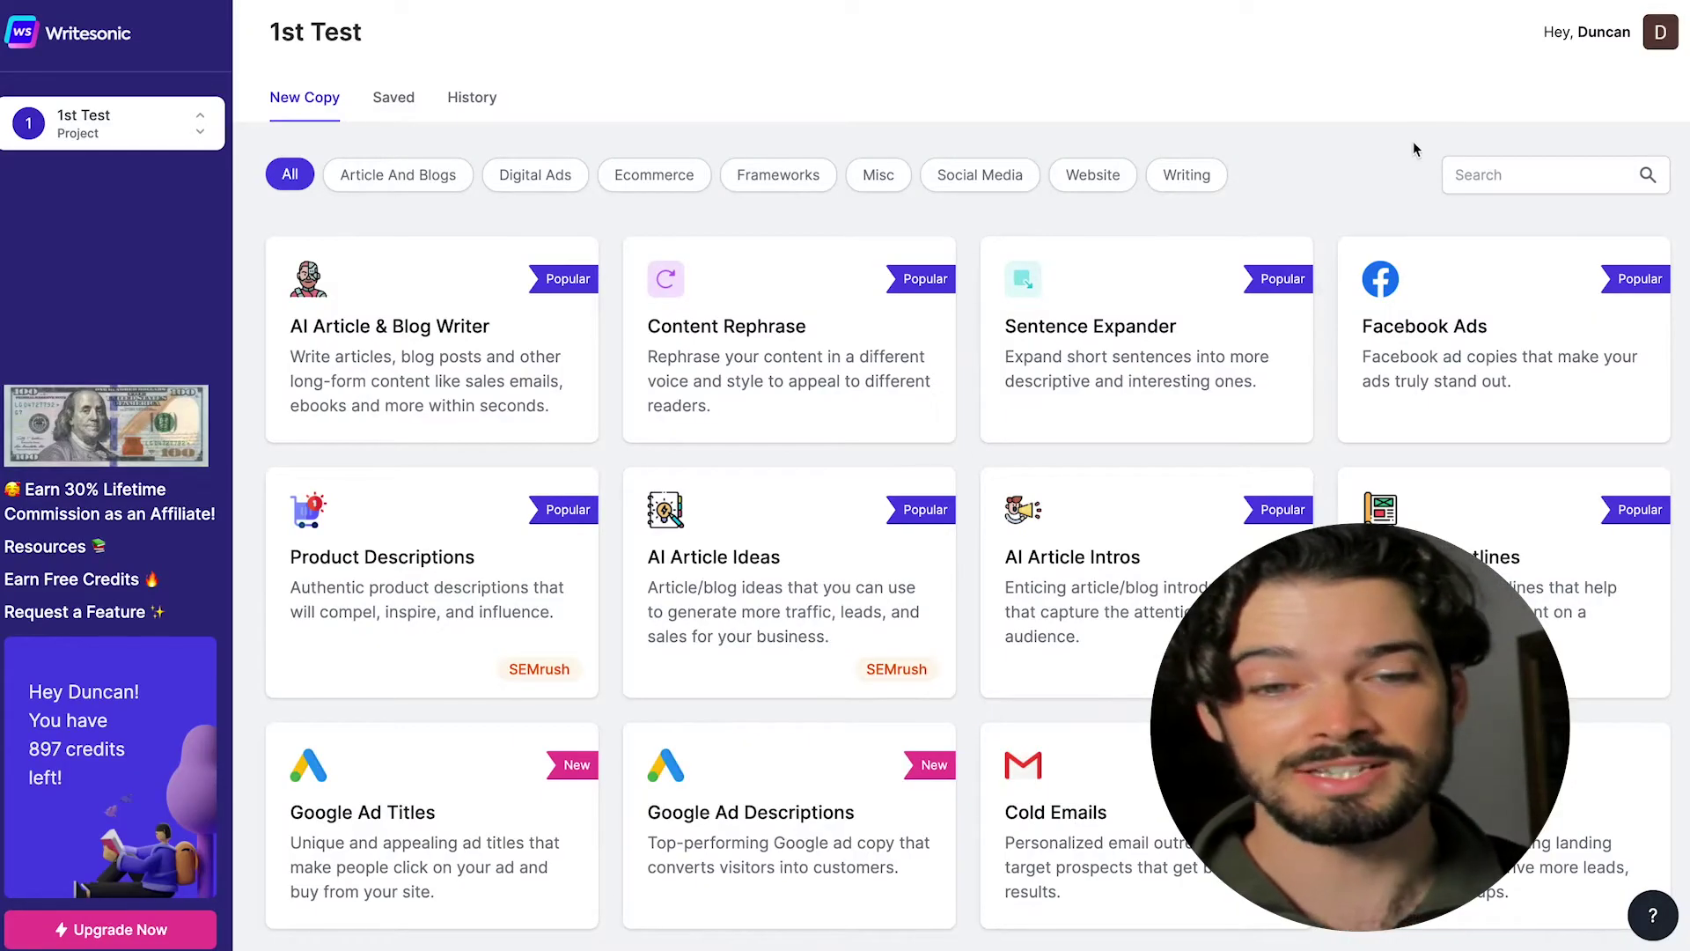
# Search the templates for 'cold email' and open the Cold Emails V2 template
pyautogui.click(1479, 174)
pyautogui.write('cold email')
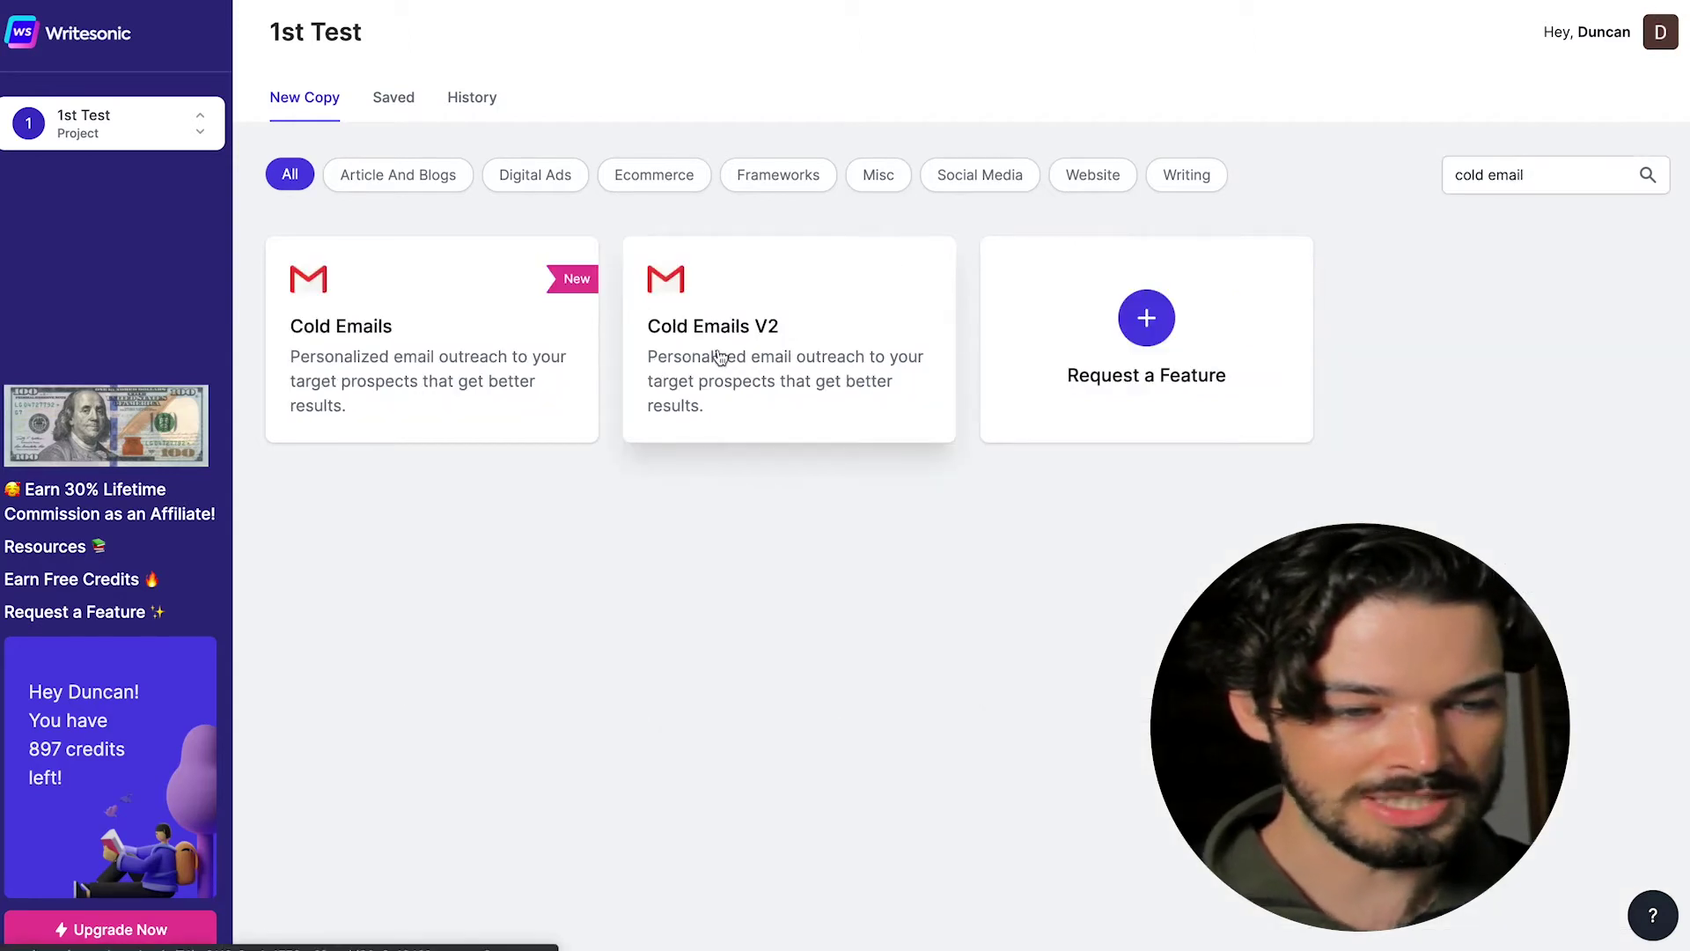
pyautogui.click(720, 356)
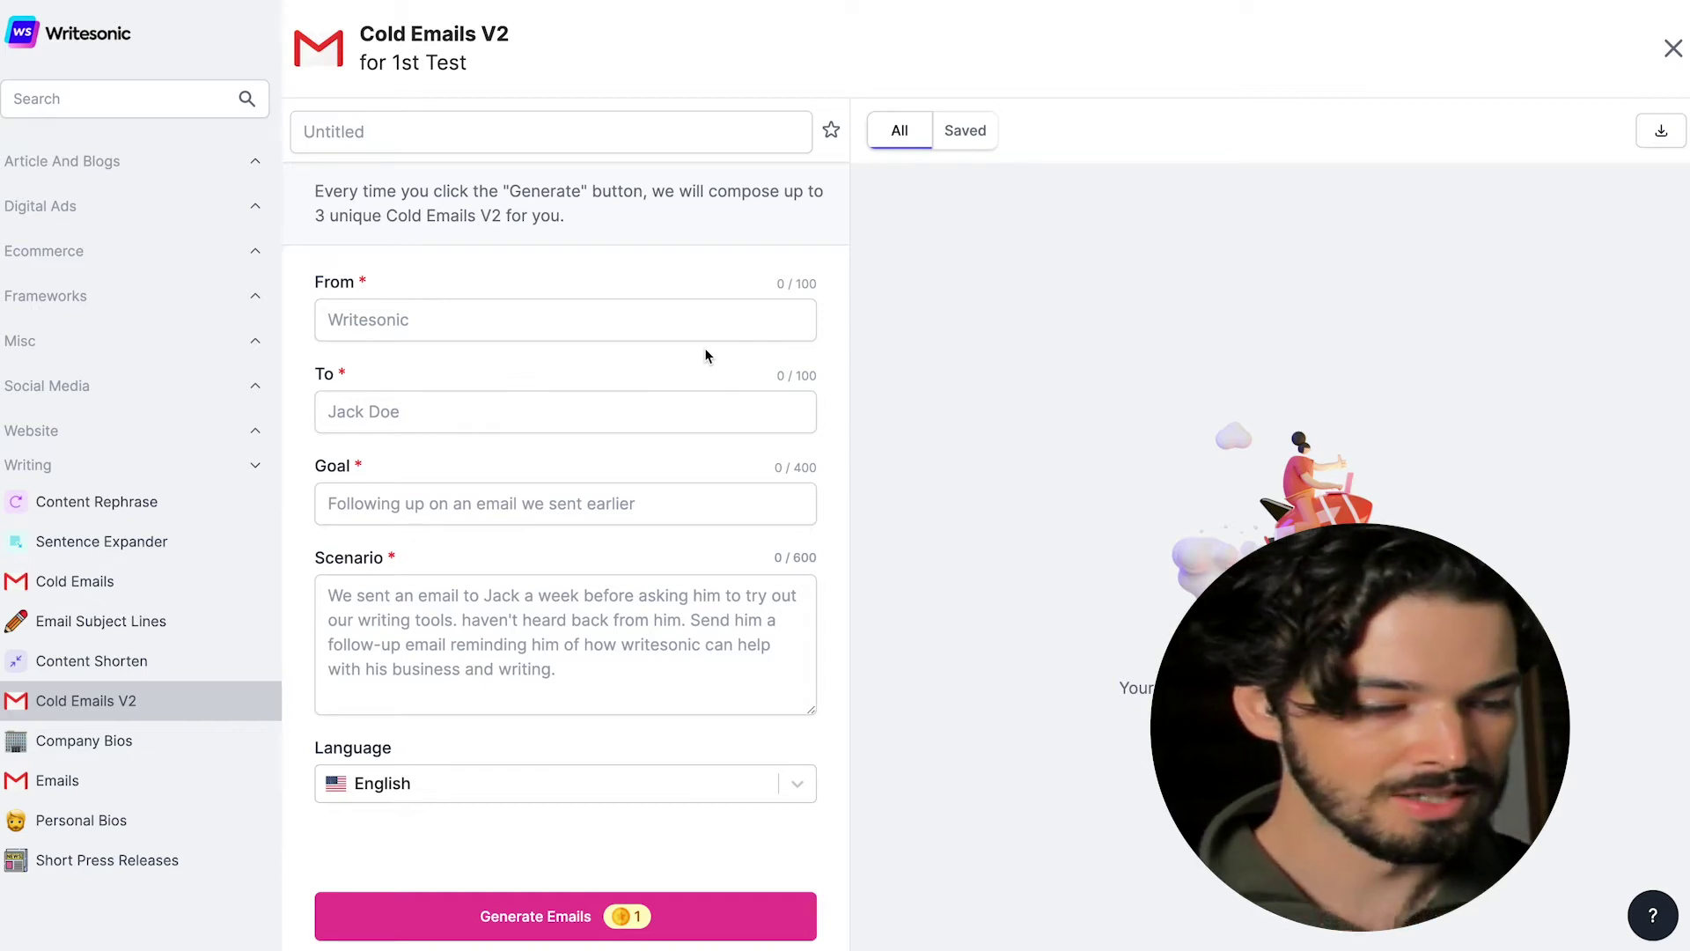
pyautogui.click(487, 595)
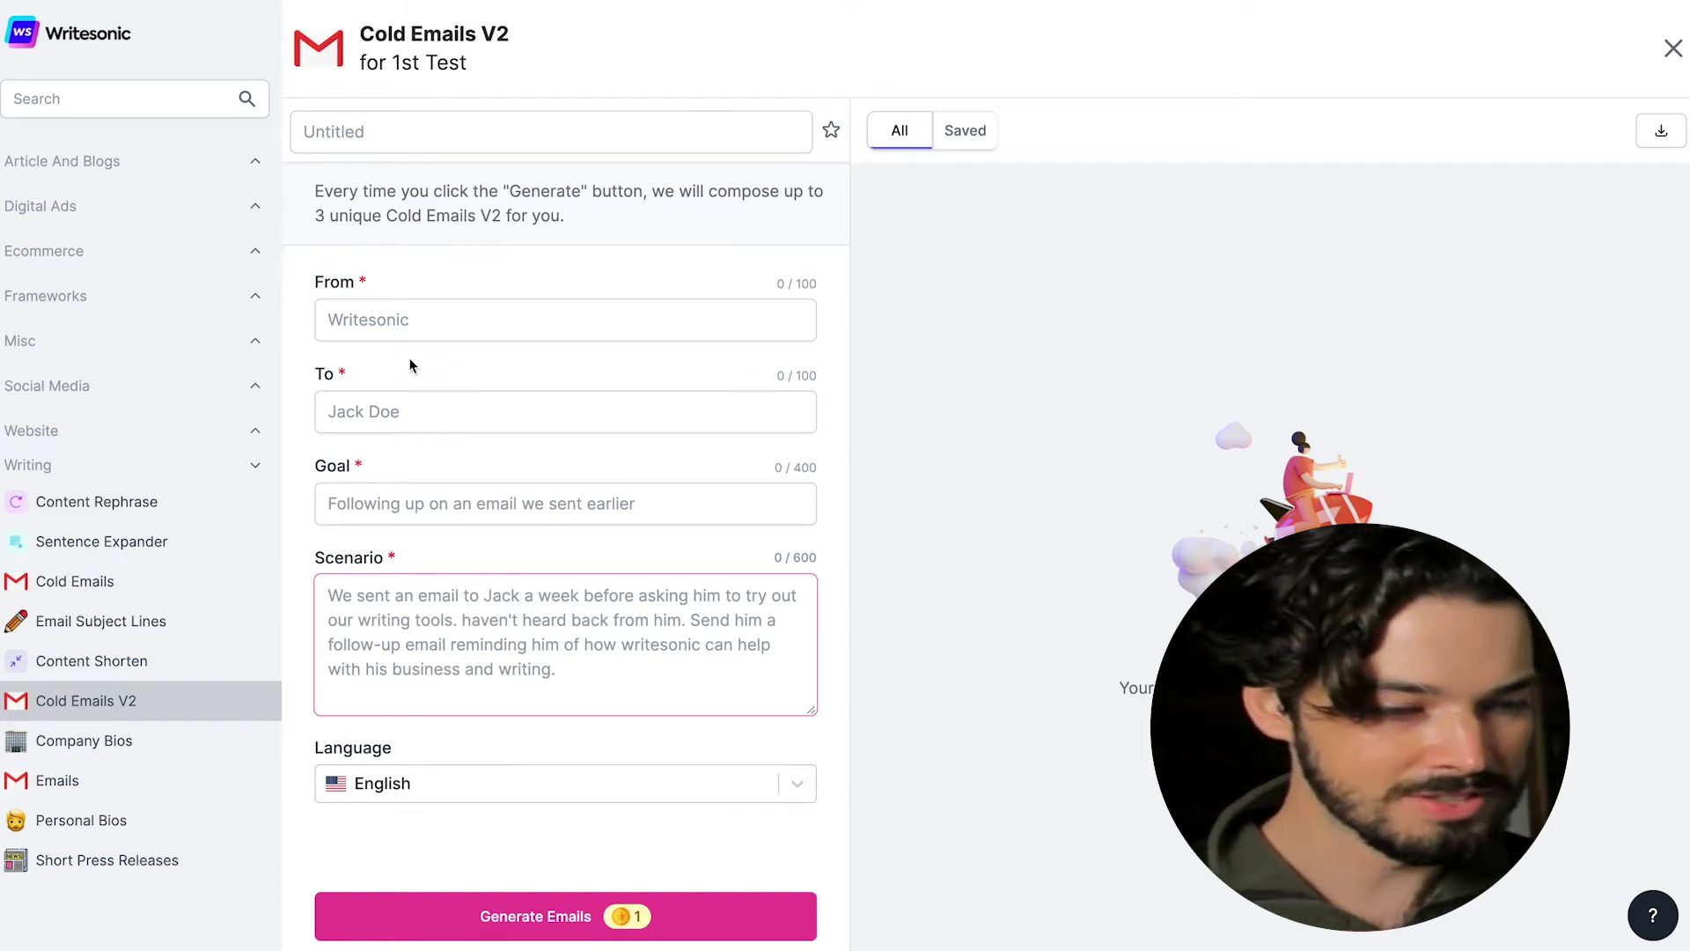
# Enter the sender's and recipient's names and set the Goal to 'Book a call'
pyautogui.click(388, 326)
pyautogui.write('Duncan')
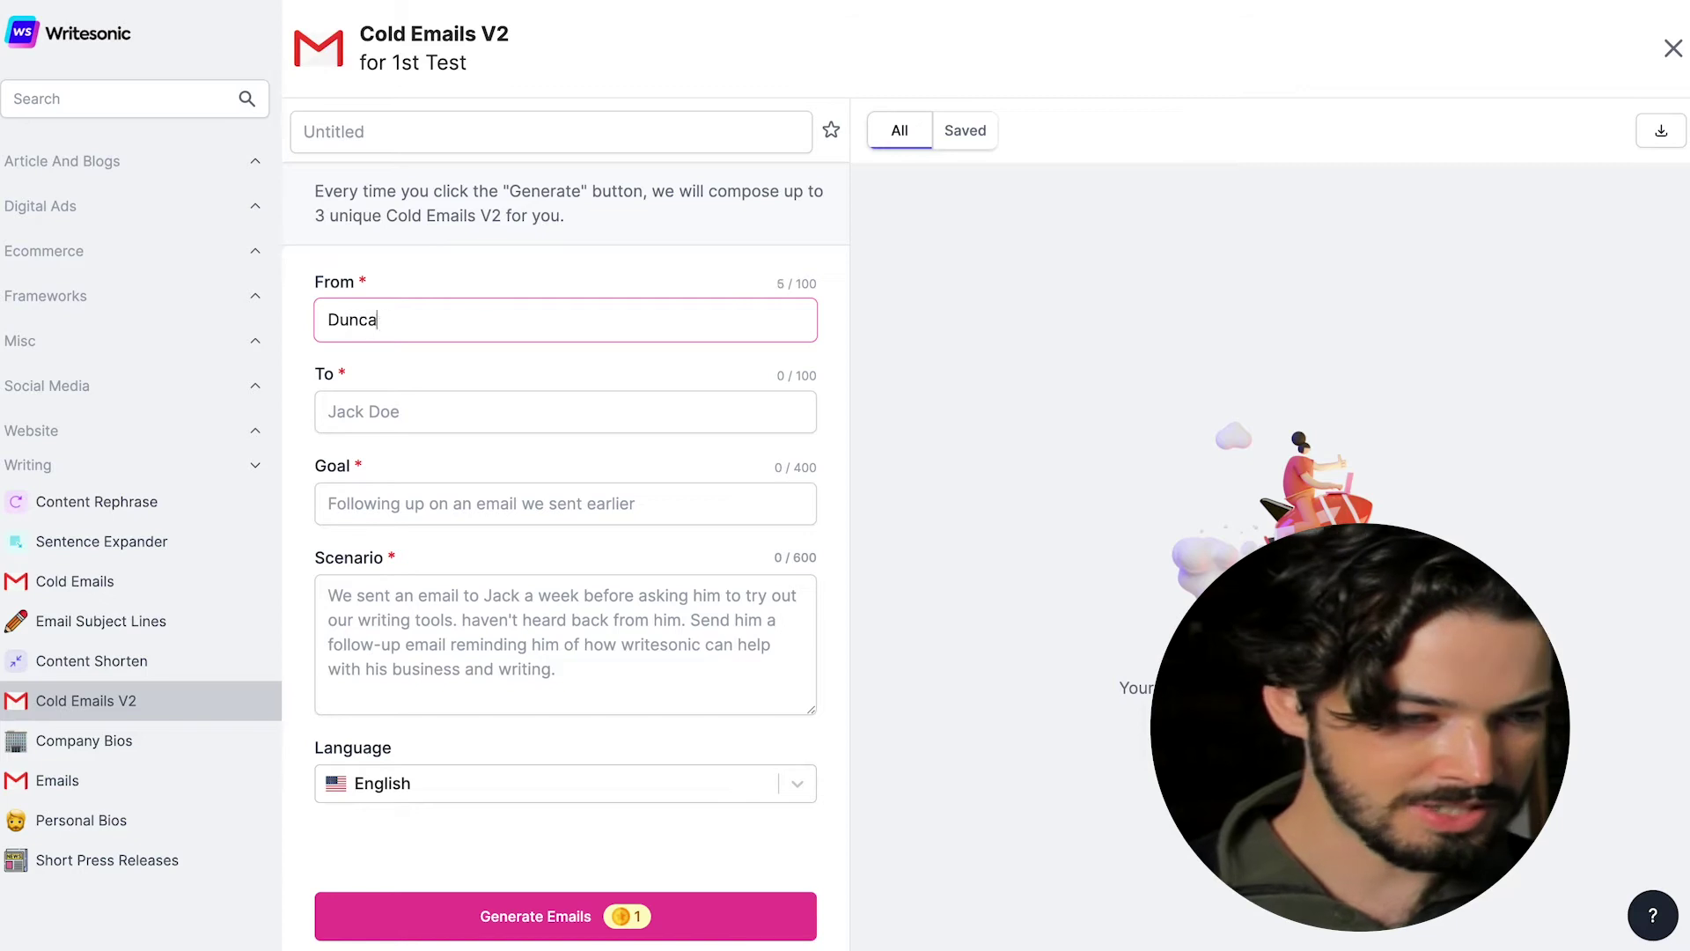
pyautogui.press('Tab')
pyautogui.write('Tim Cook')
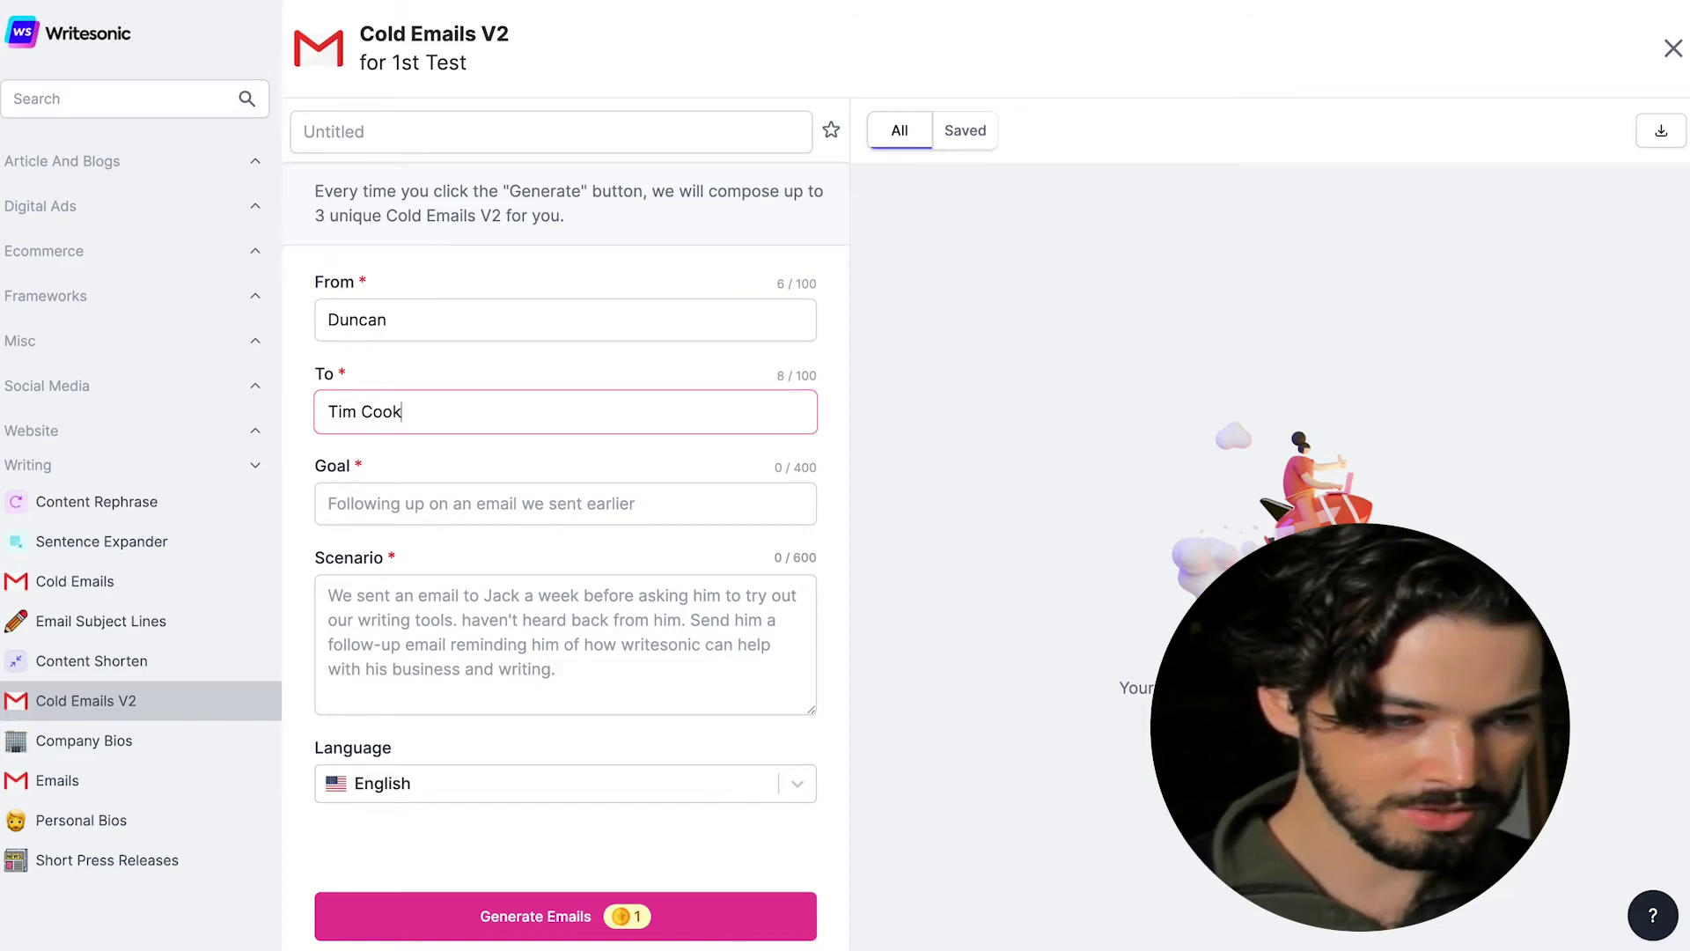
pyautogui.press('Tab')
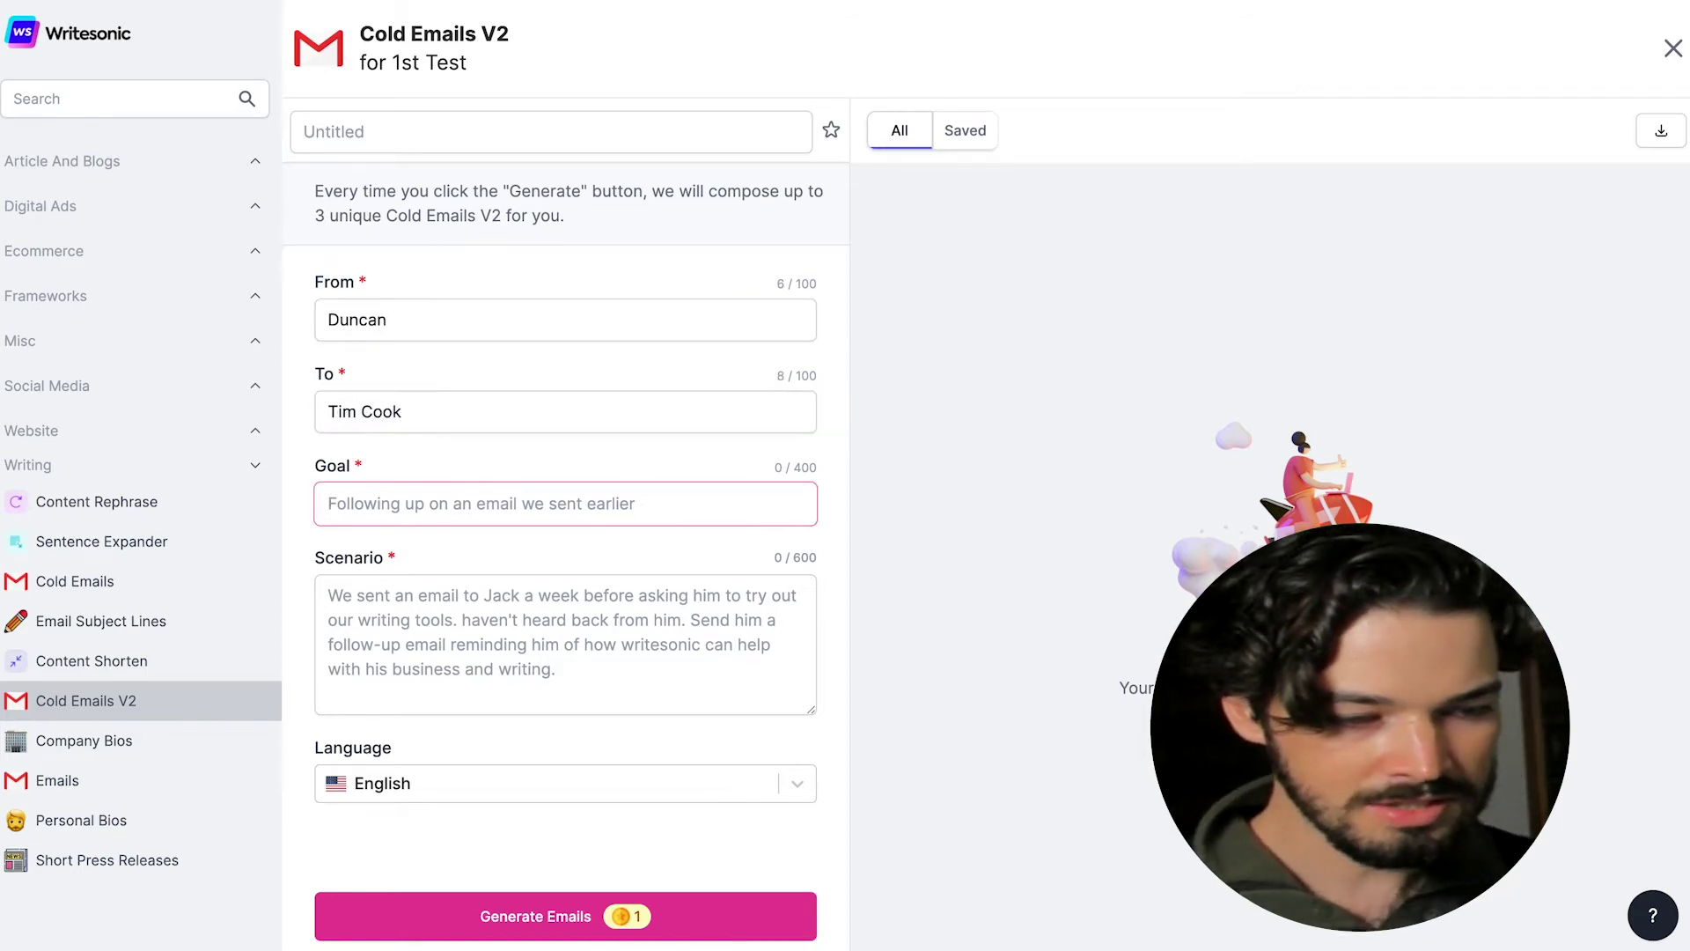
pyautogui.write('Book a call')
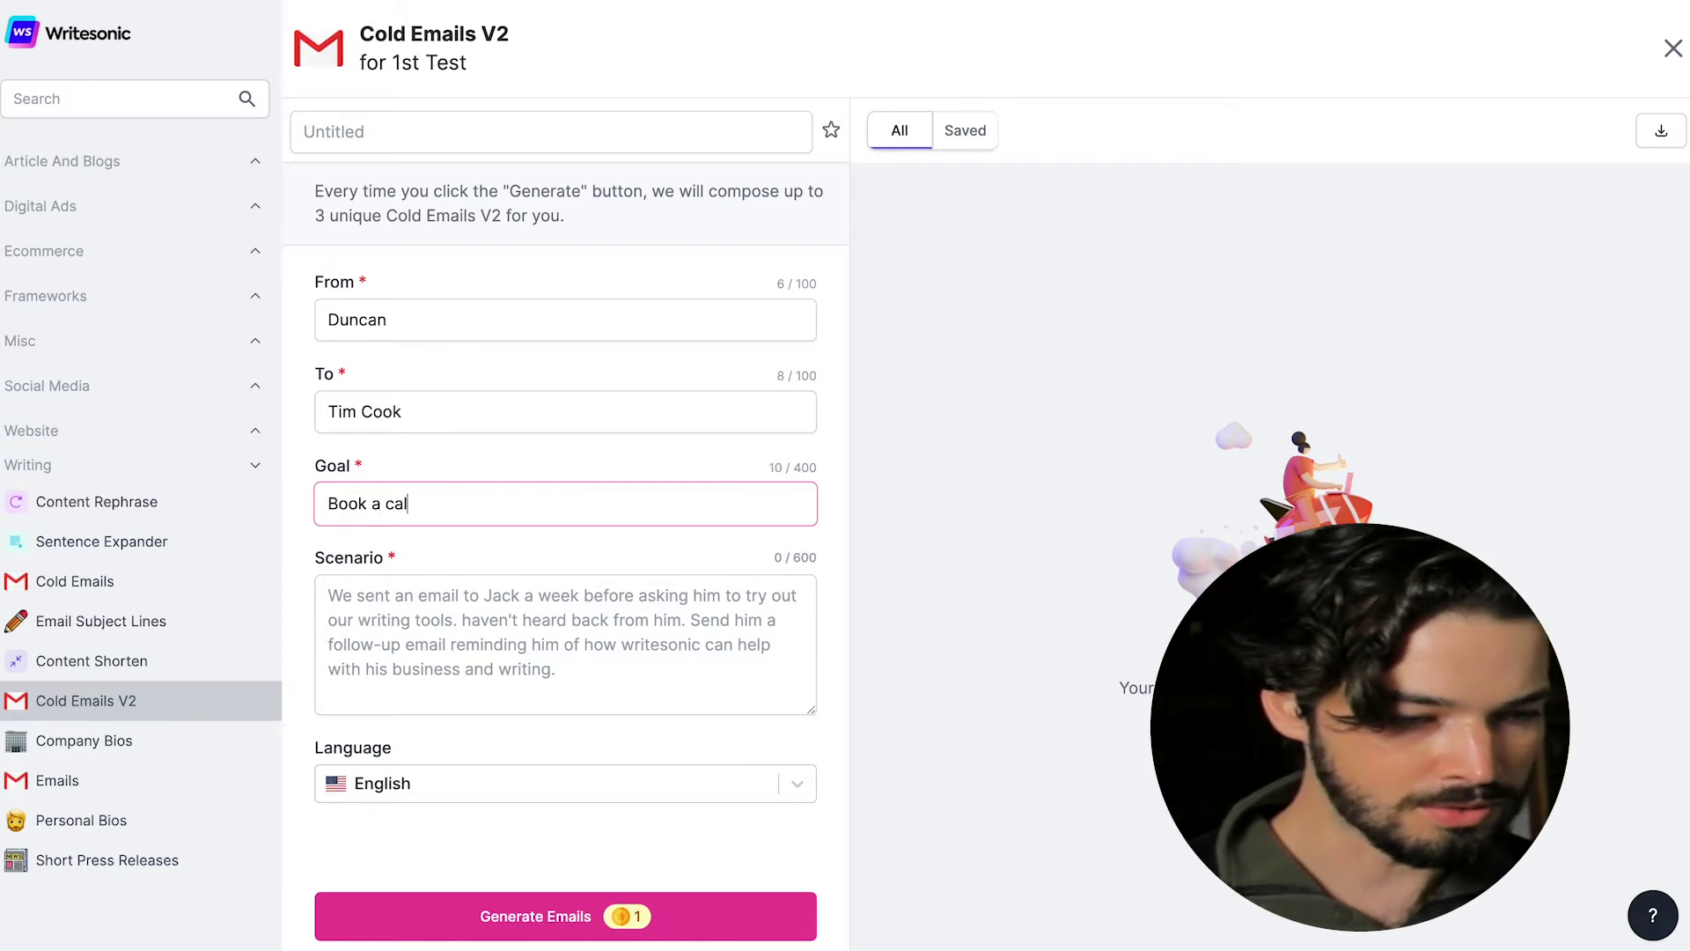
# Write the Scenario: introduce Writesonic, helping Apple grow sales by scaling content production using AI
pyautogui.press('Tab')
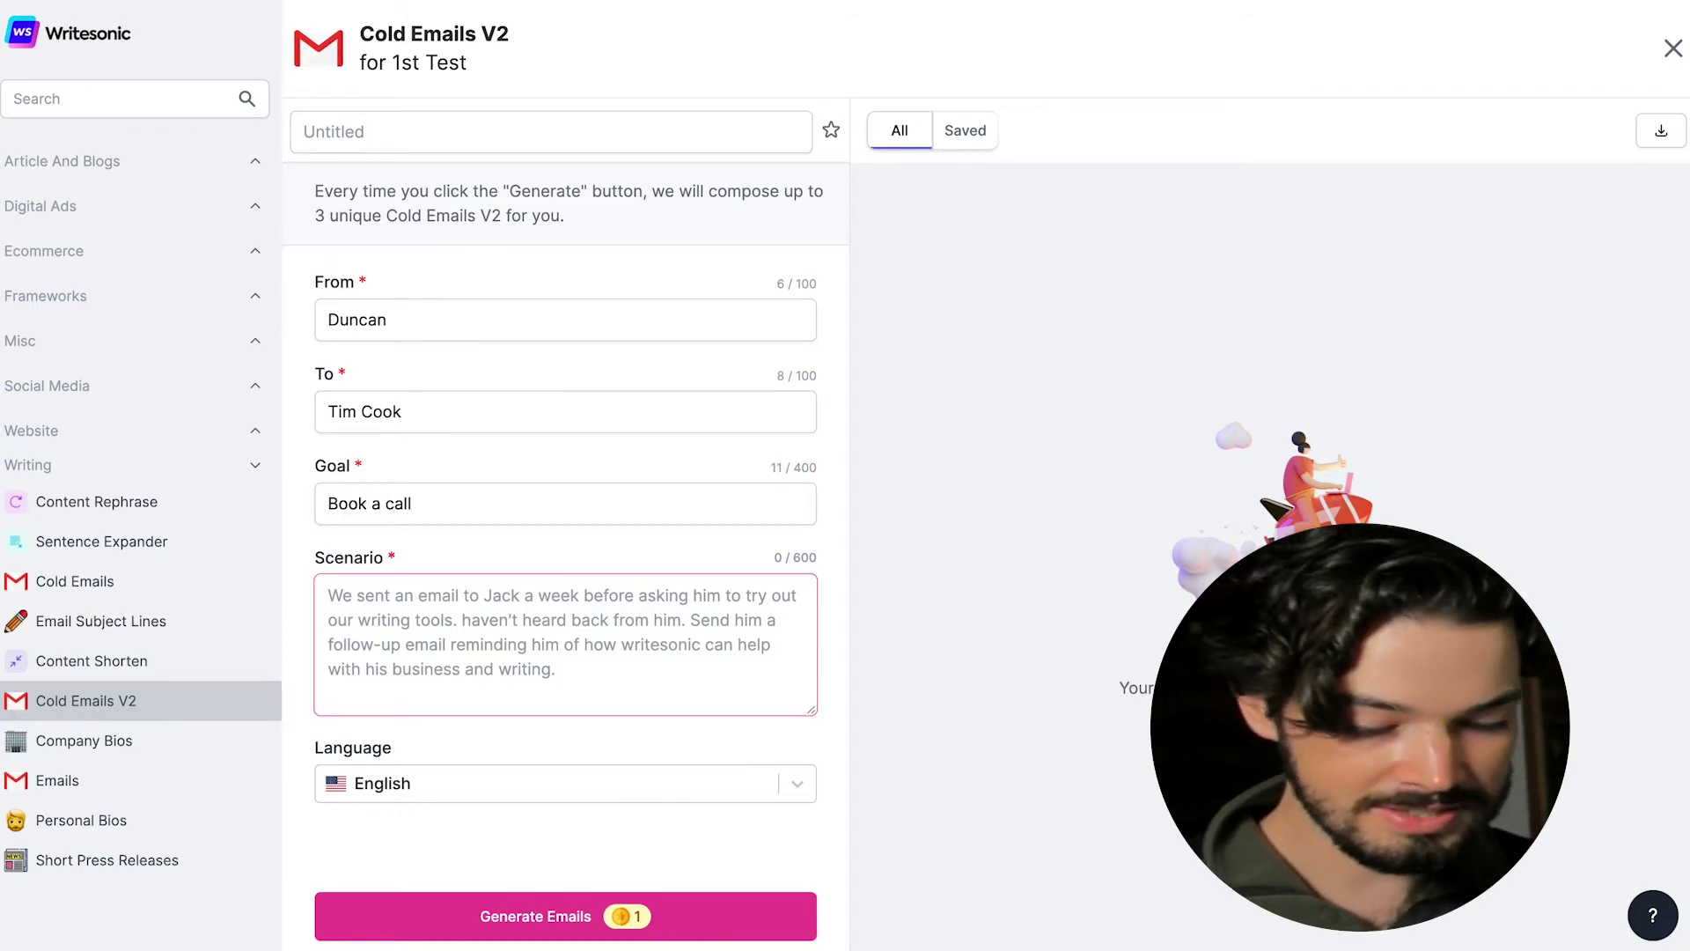
pyautogui.write('Introd')
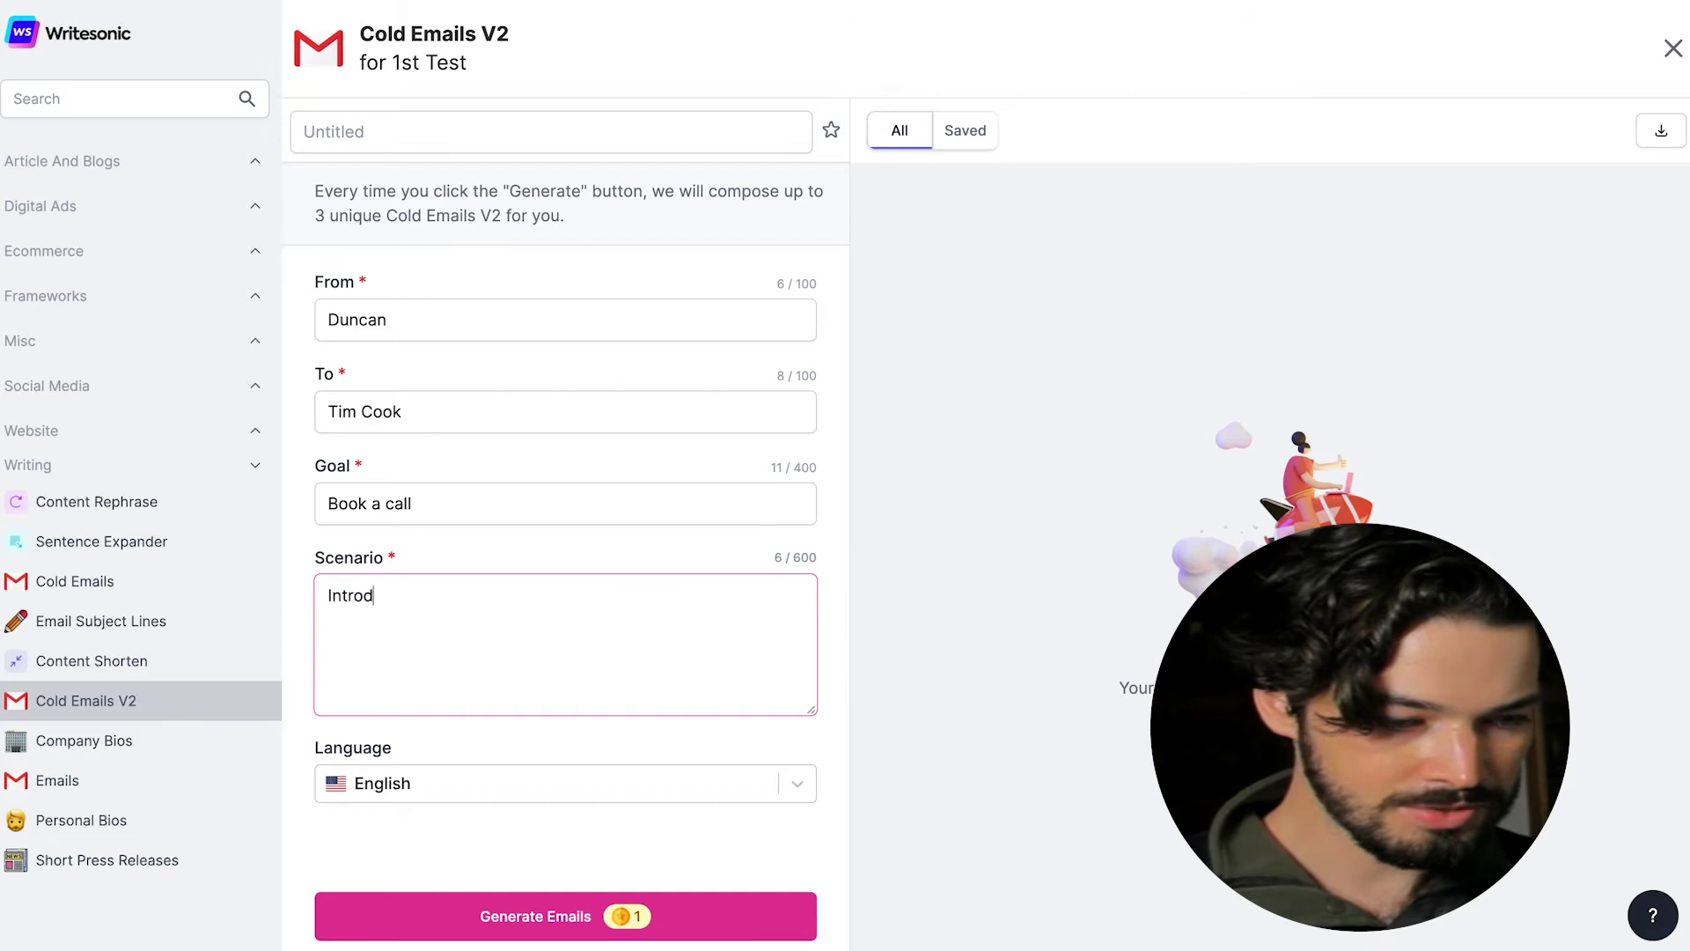
pyautogui.write('uce Writeso')
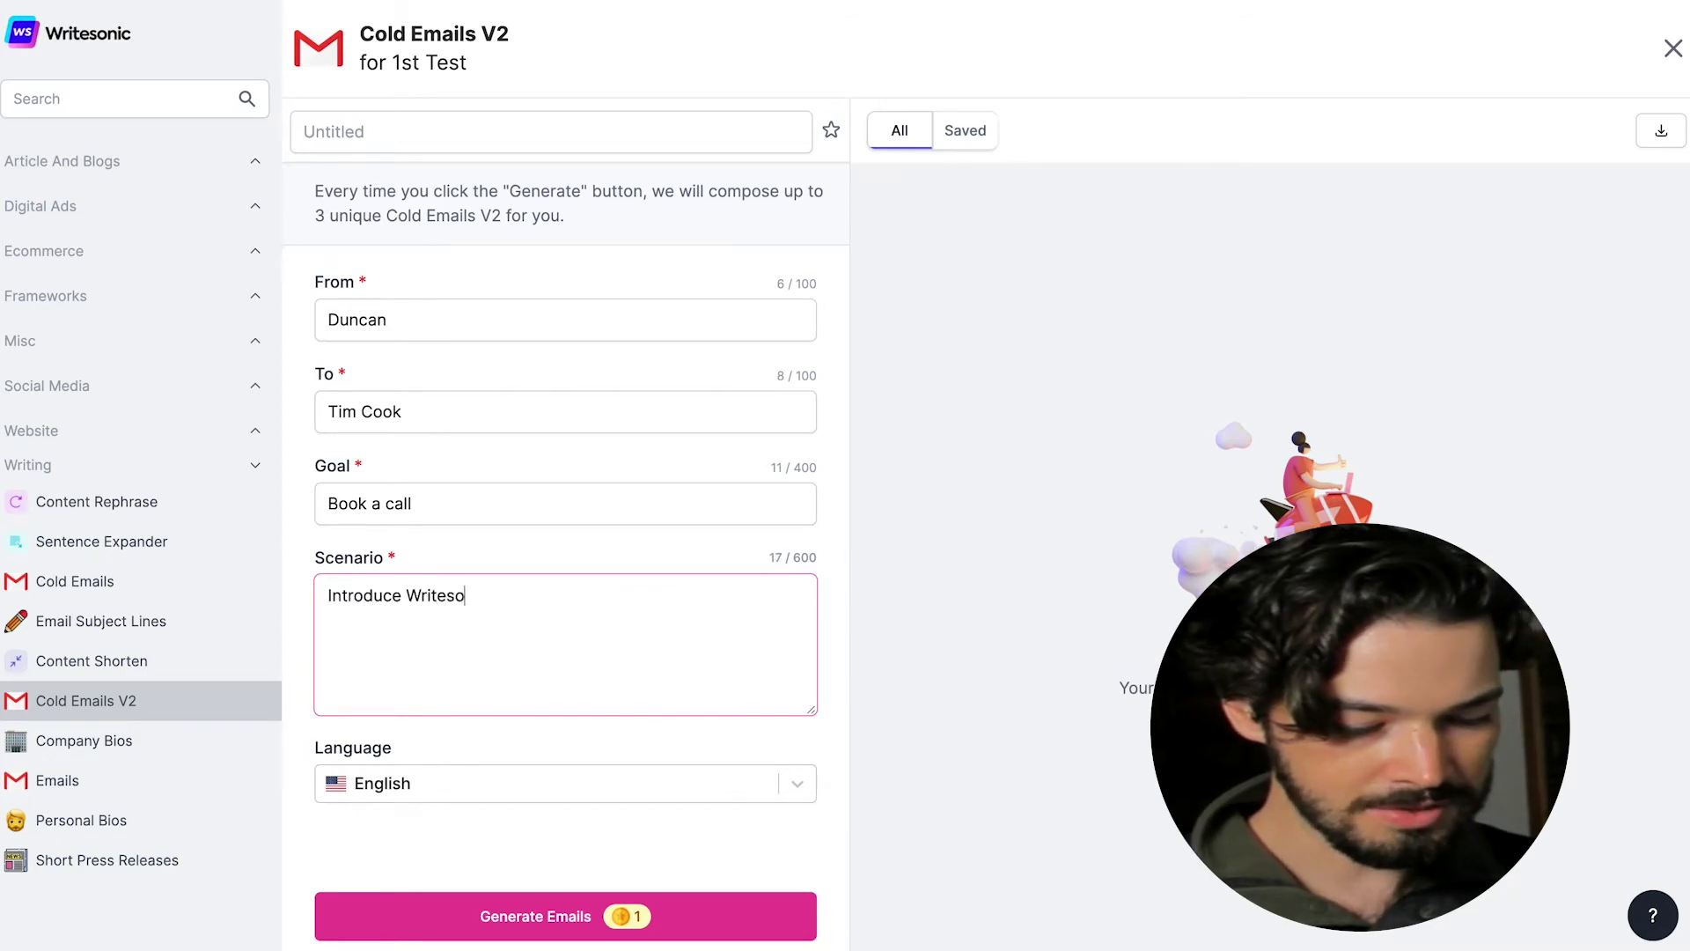
pyautogui.write('nic to Ti')
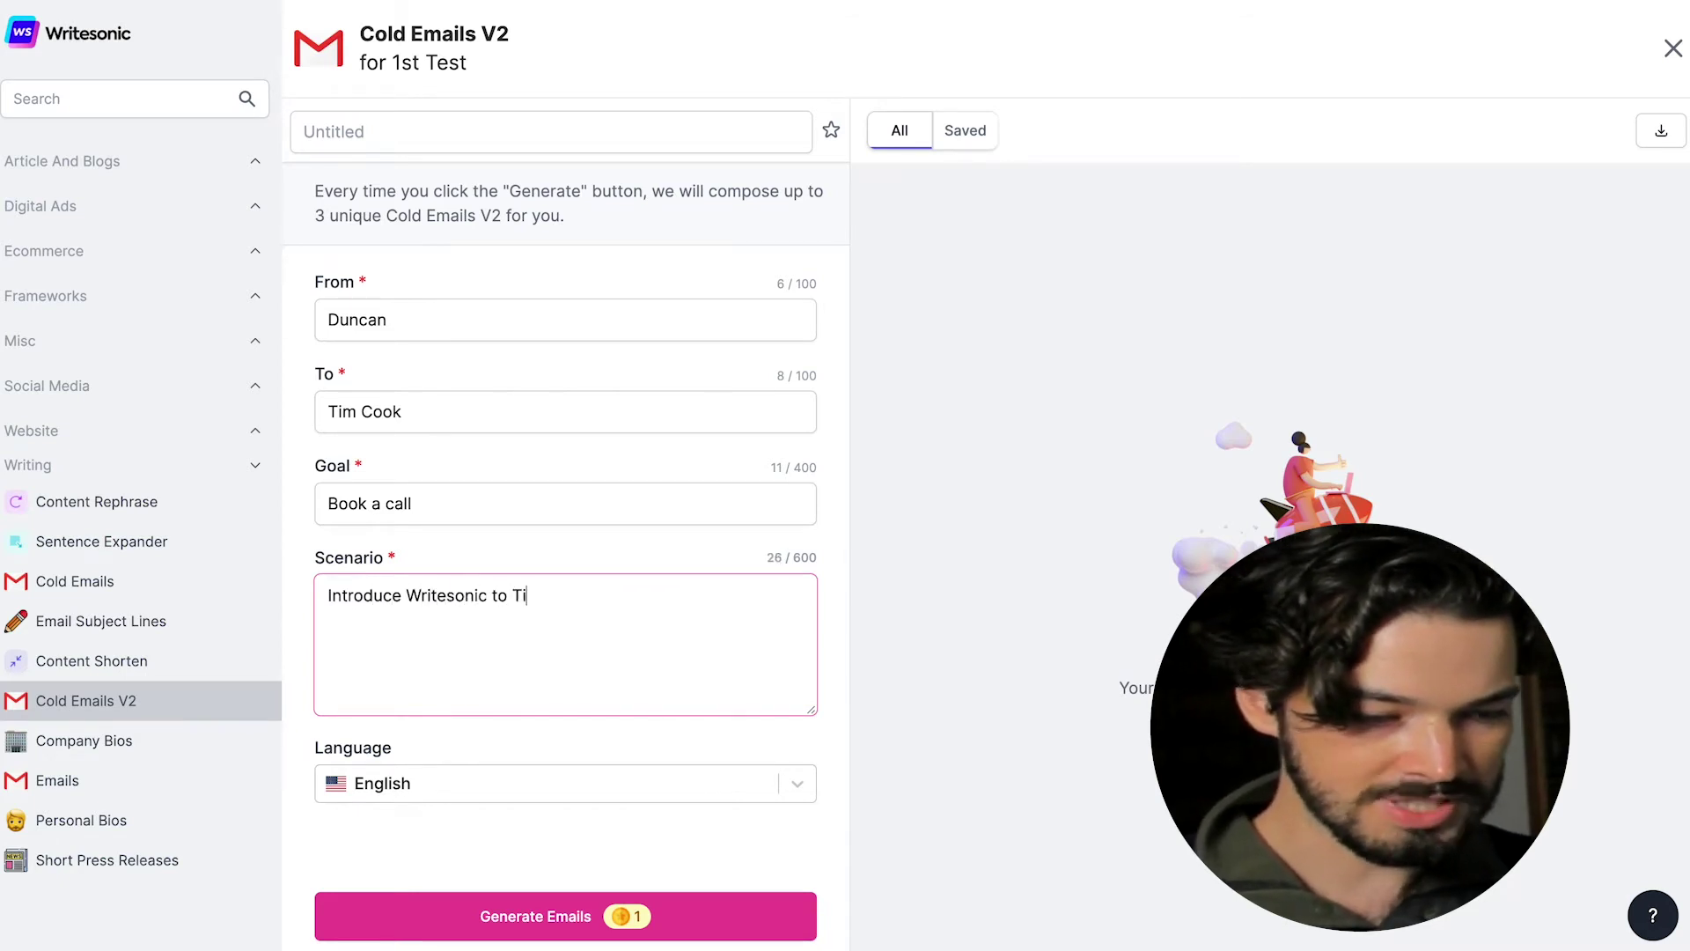
pyautogui.write('m, and ')
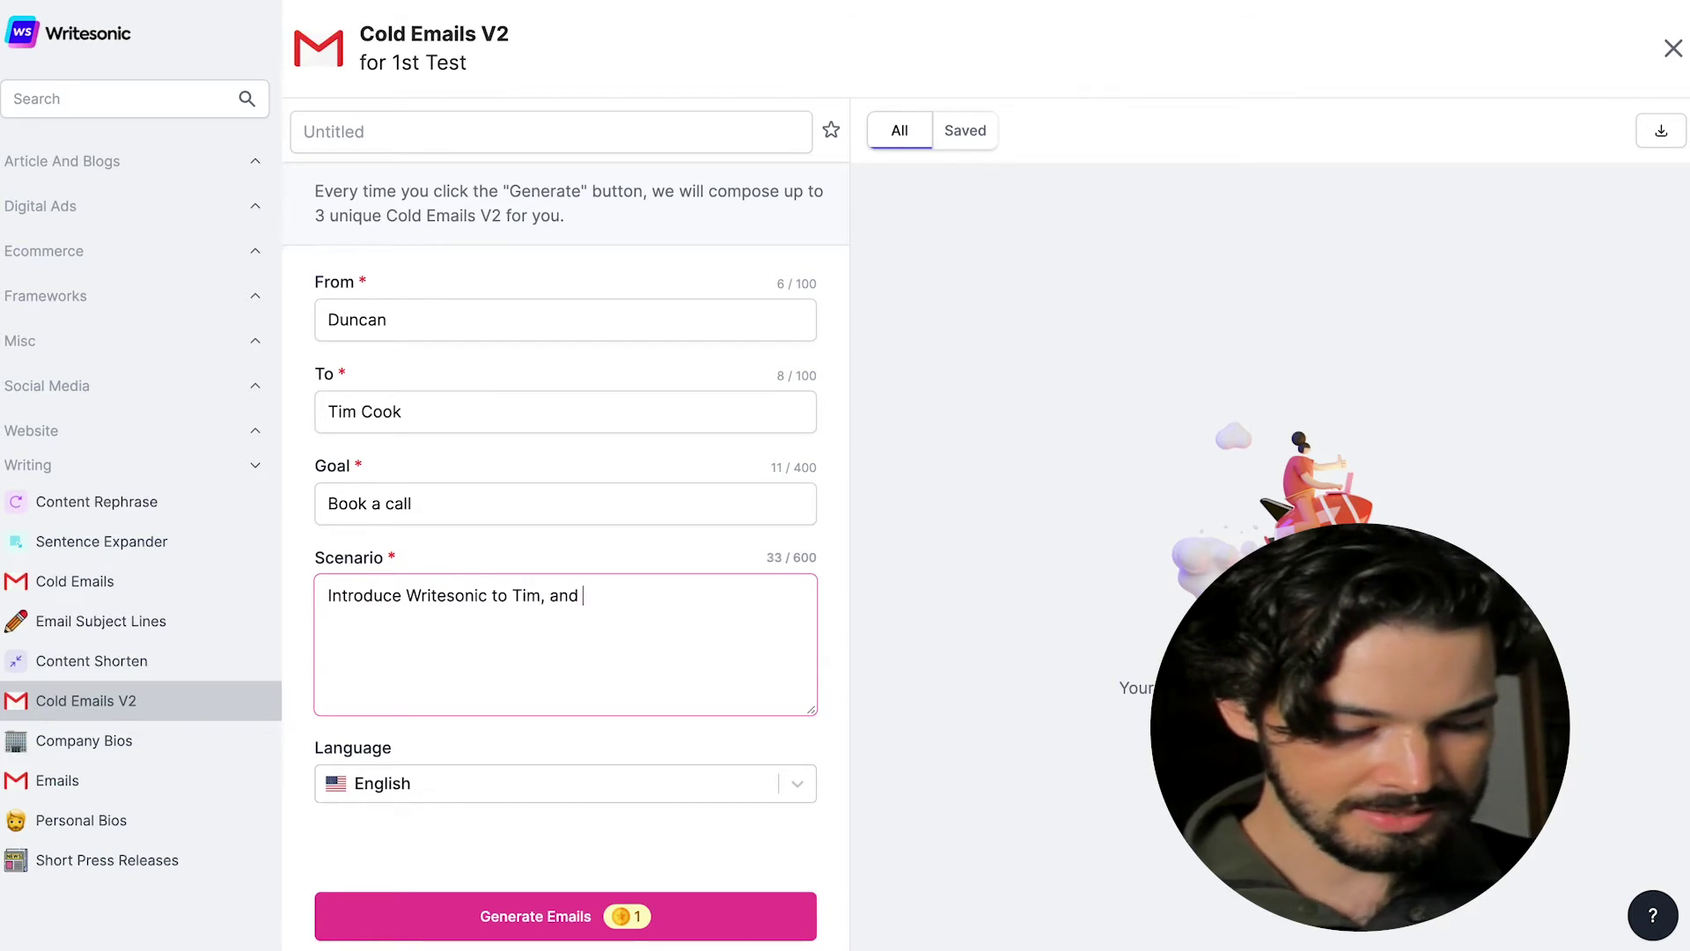
pyautogui.write('show how it can hap')
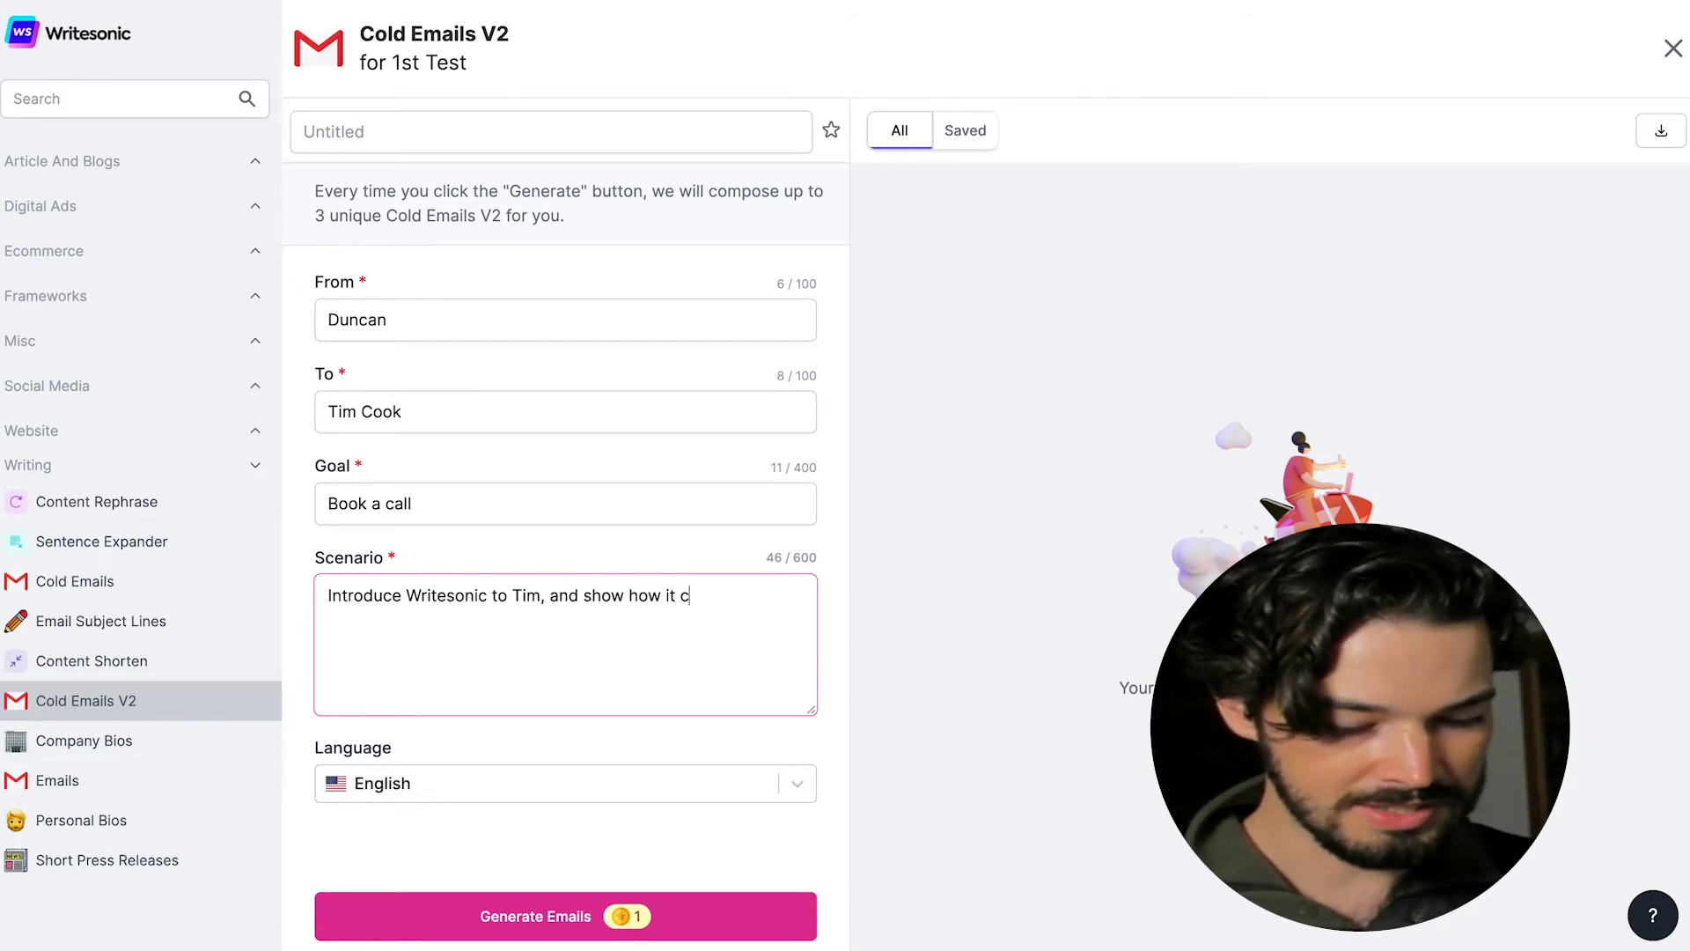
pyautogui.press('BackSpace')
pyautogui.press('BackSpace')
pyautogui.write('elp App')
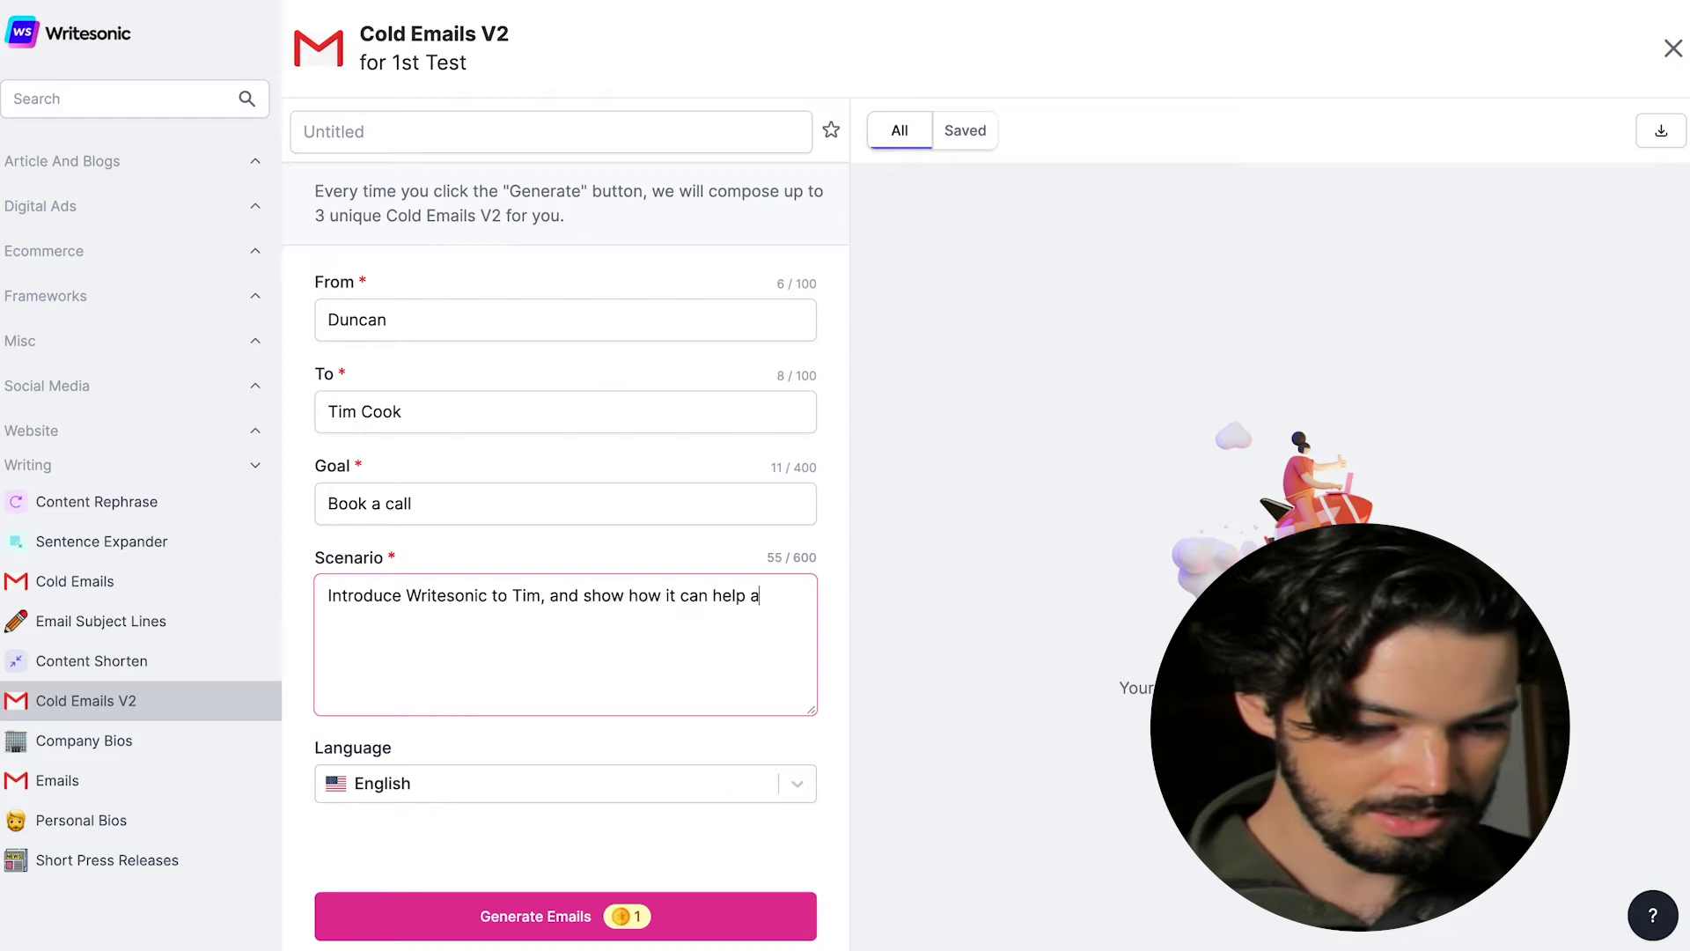
pyautogui.write('le g')
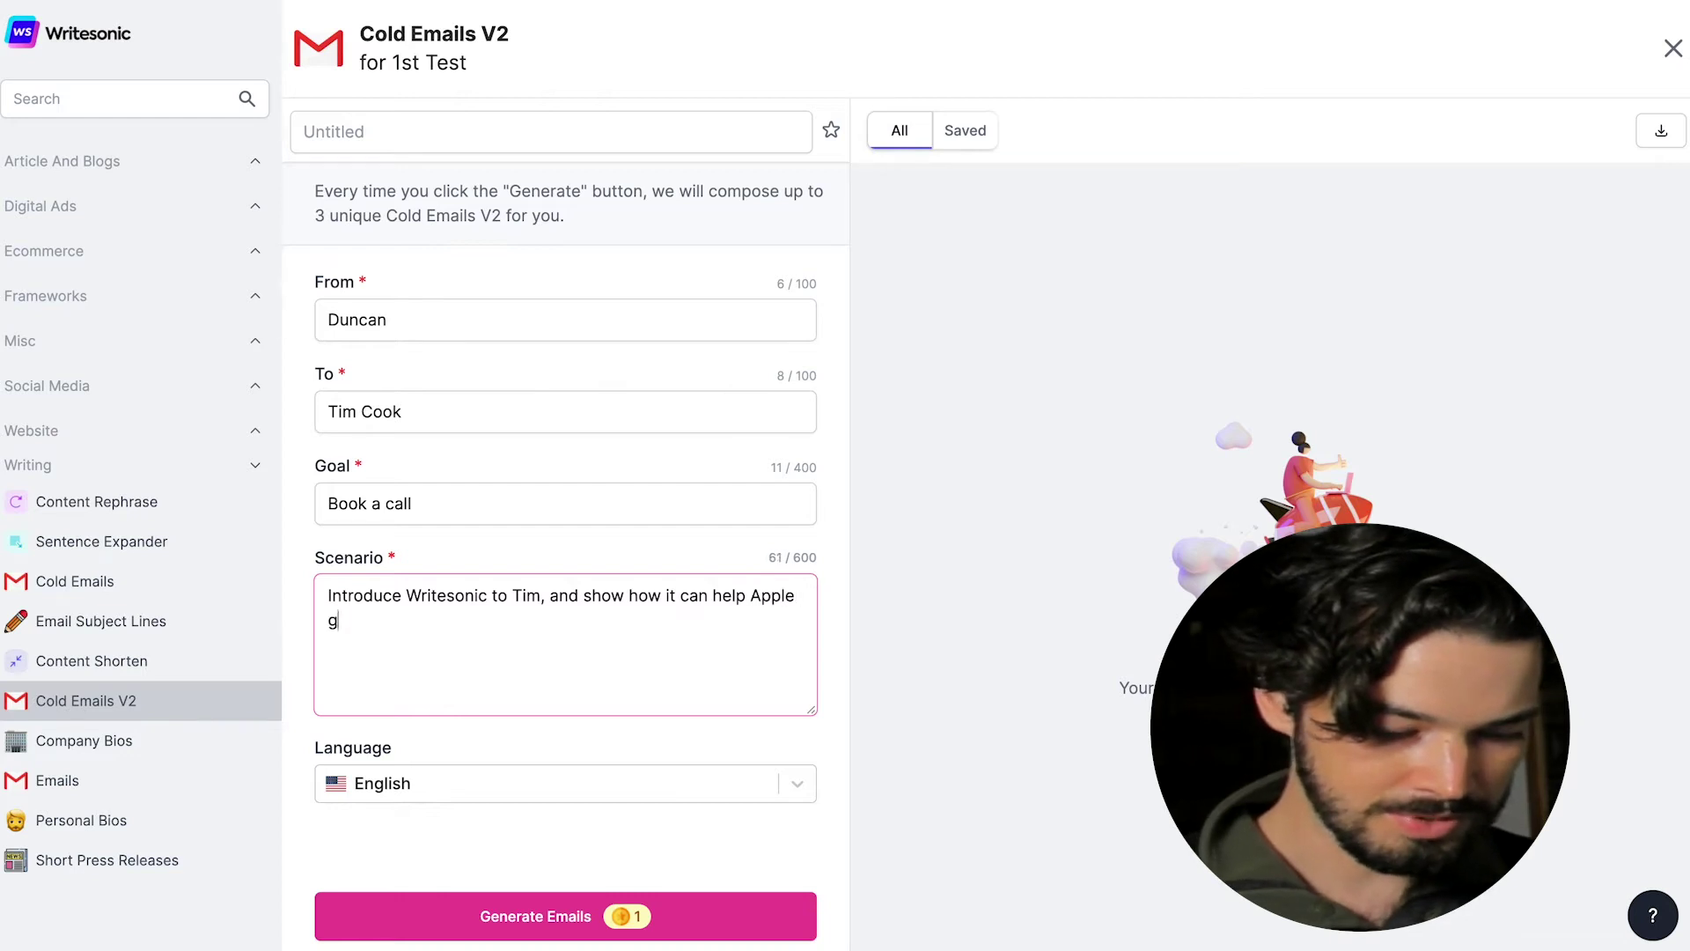
pyautogui.write('rowth their sale')
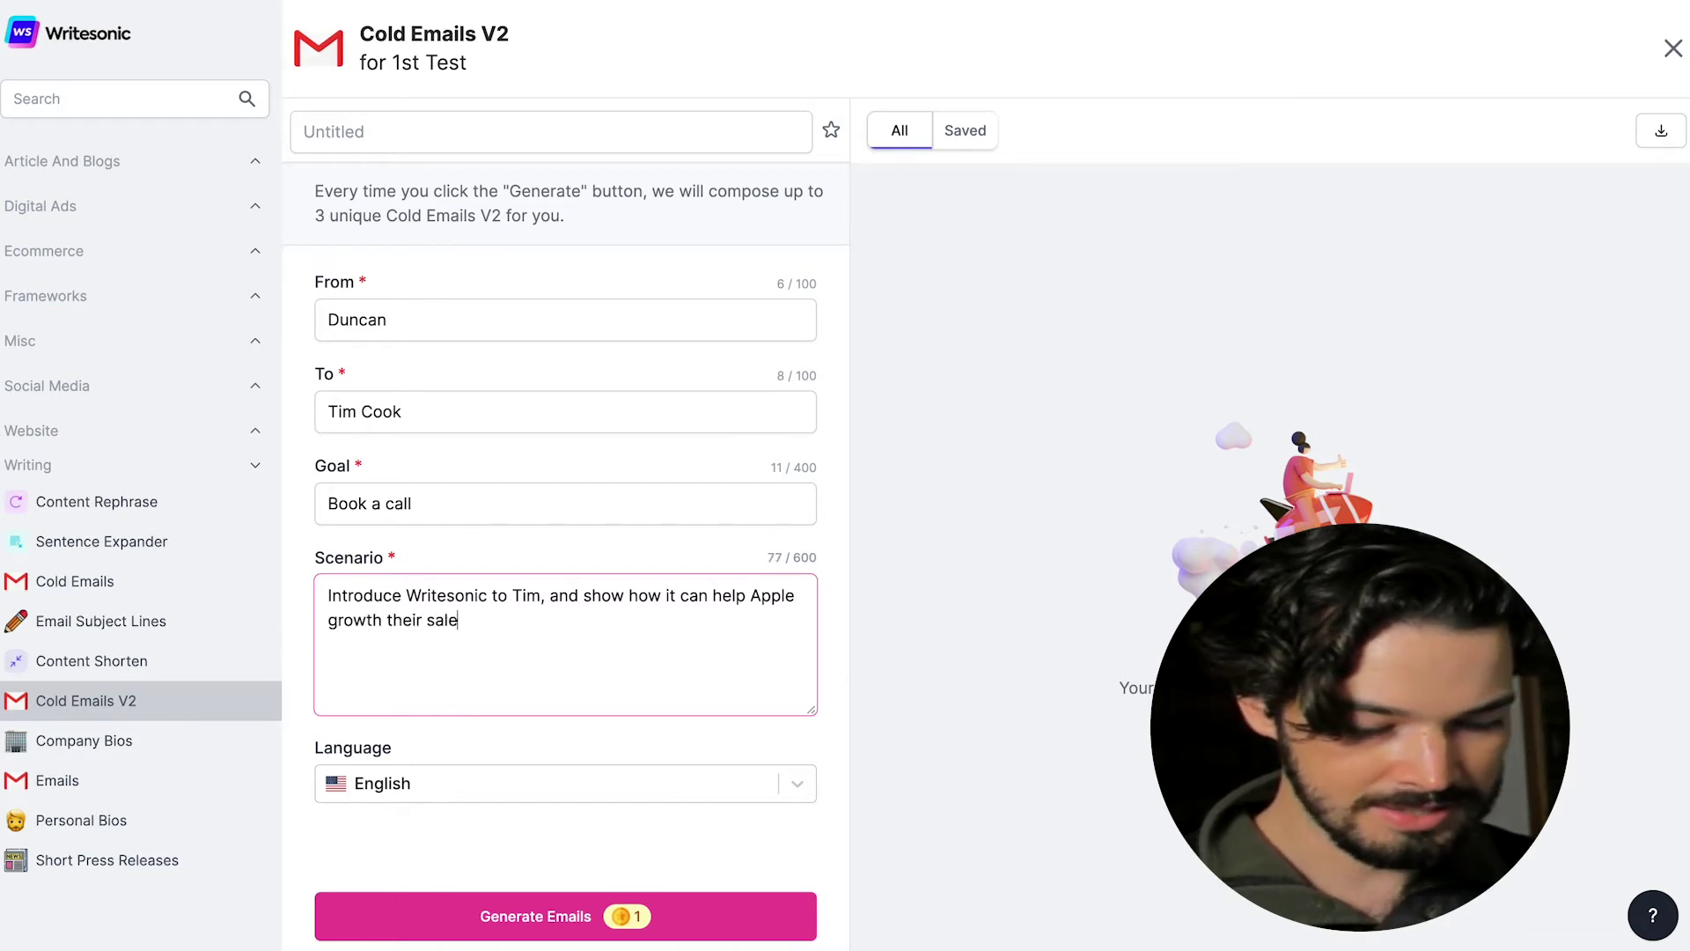
pyautogui.write('s by helpoing them')
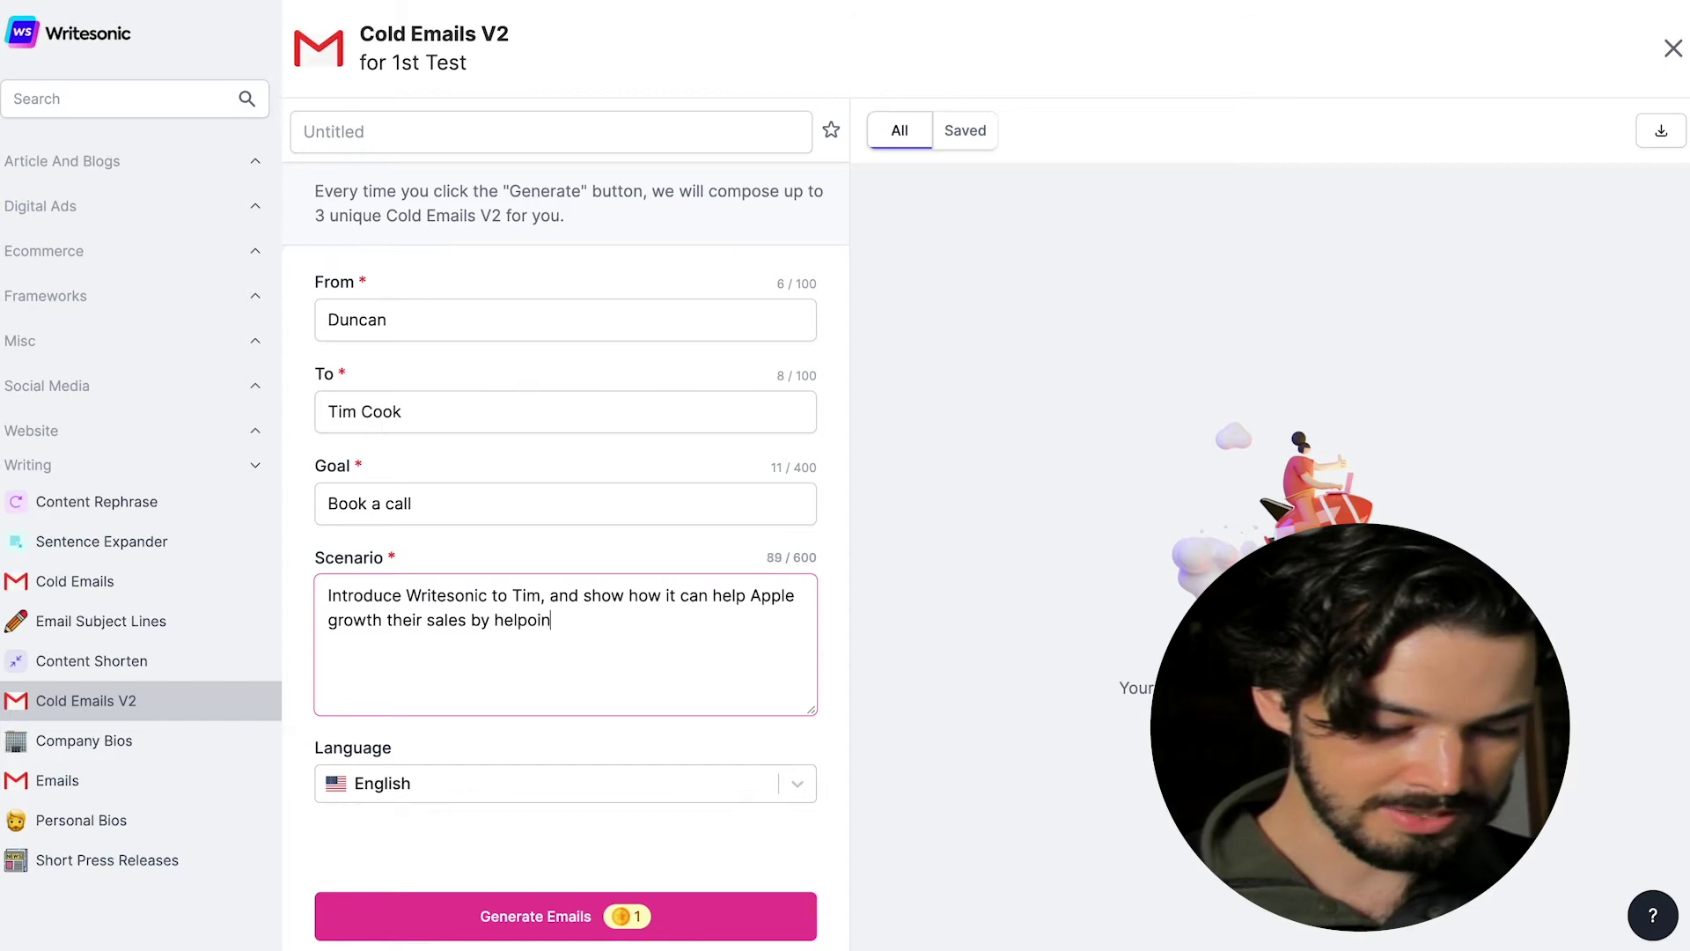
pyautogui.click(531, 620)
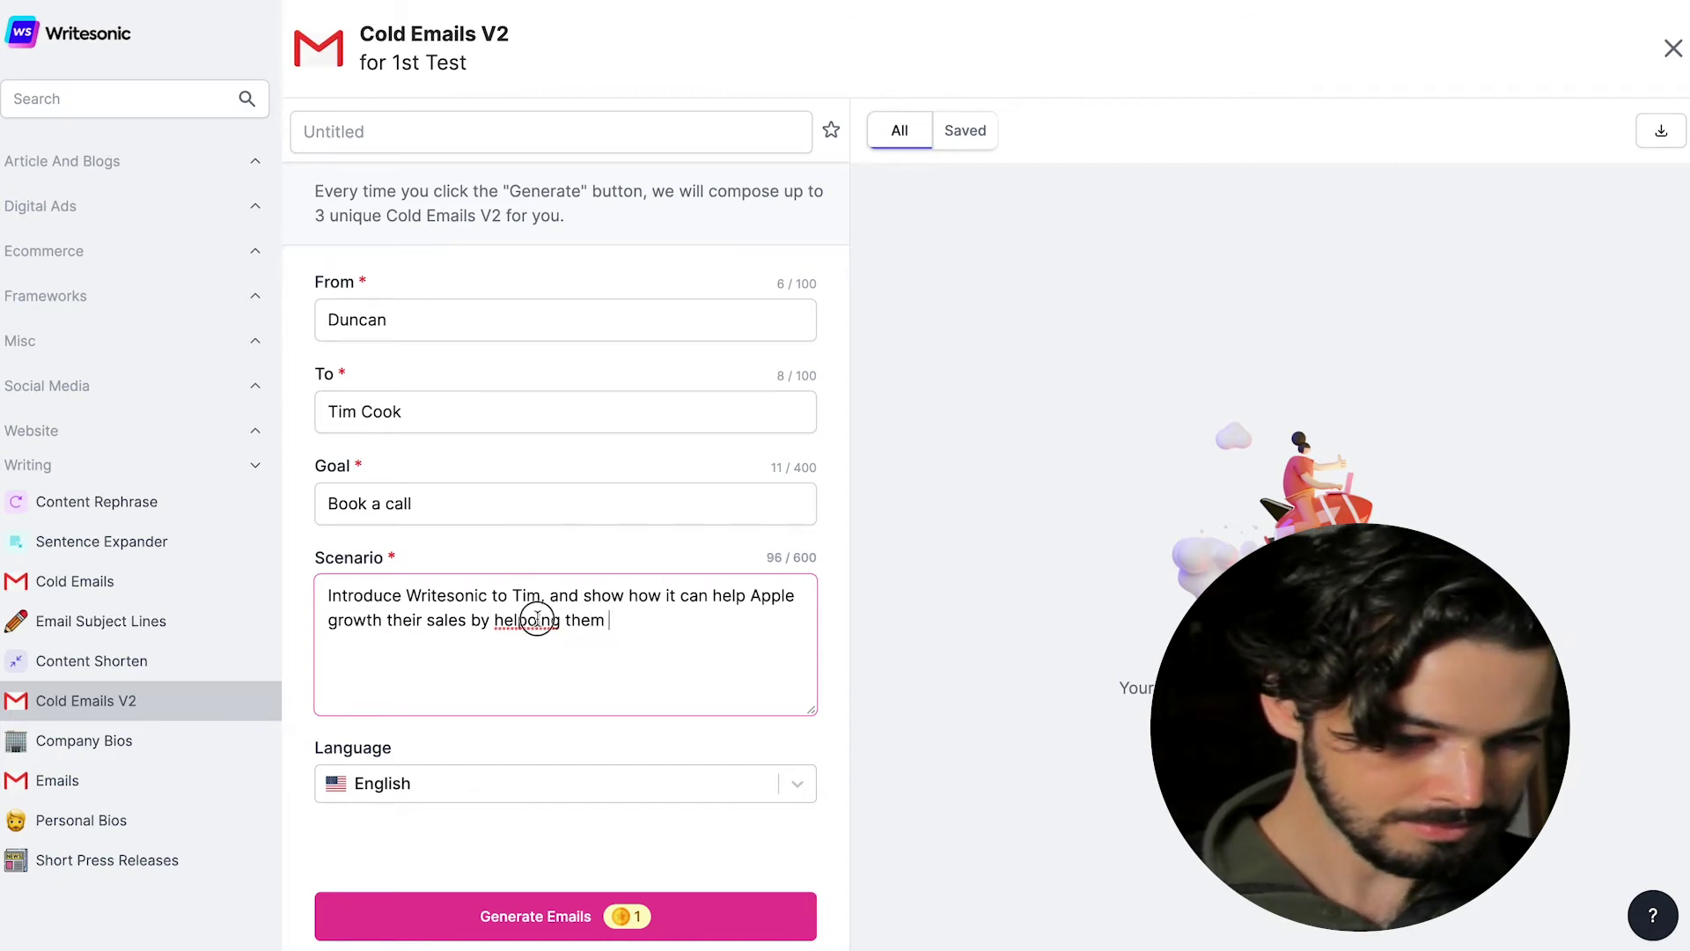
pyautogui.press('BackSpace')
pyautogui.click(657, 614)
pyautogui.write('to ')
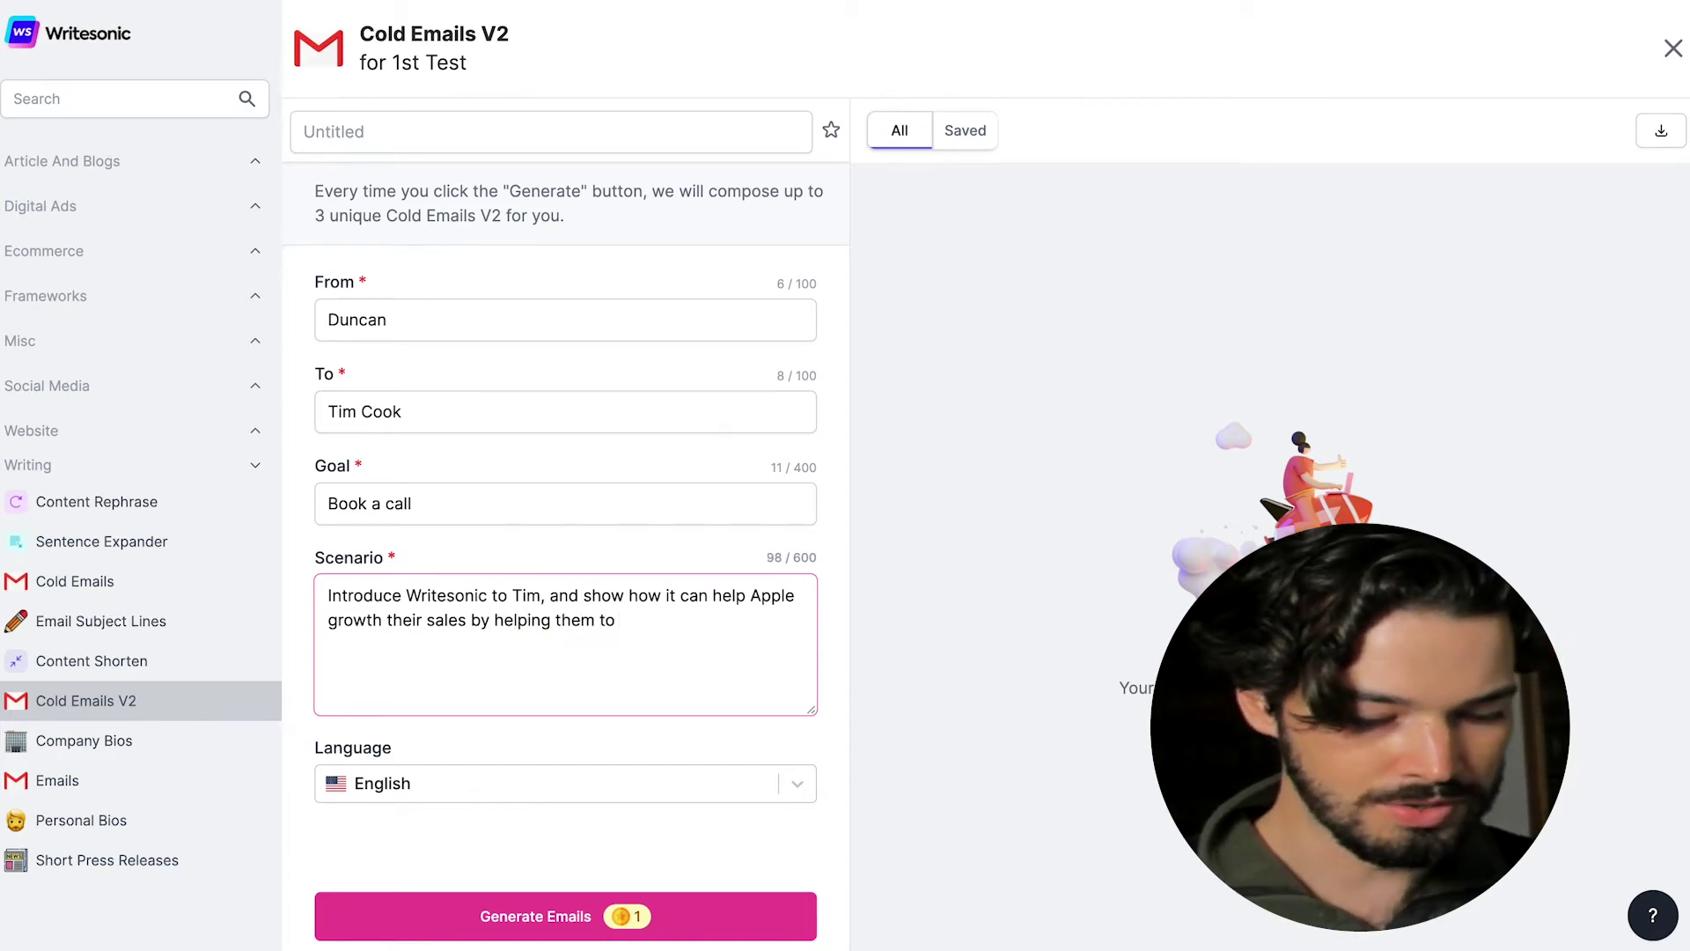
pyautogui.write('scale')
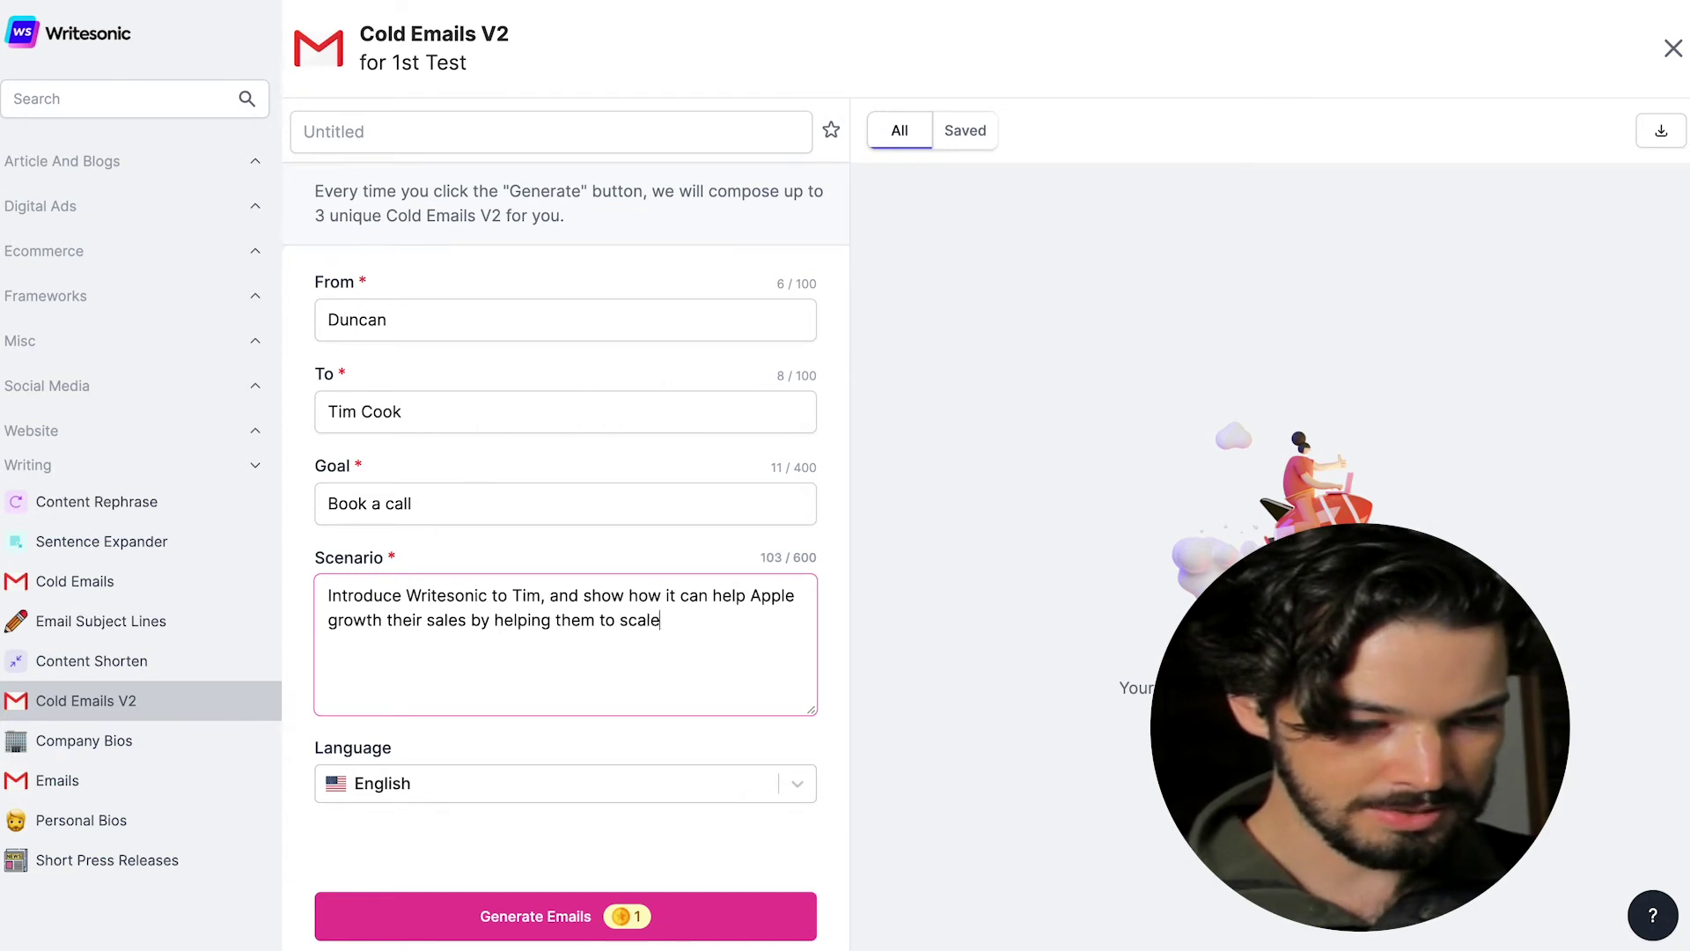
pyautogui.write(' their conte')
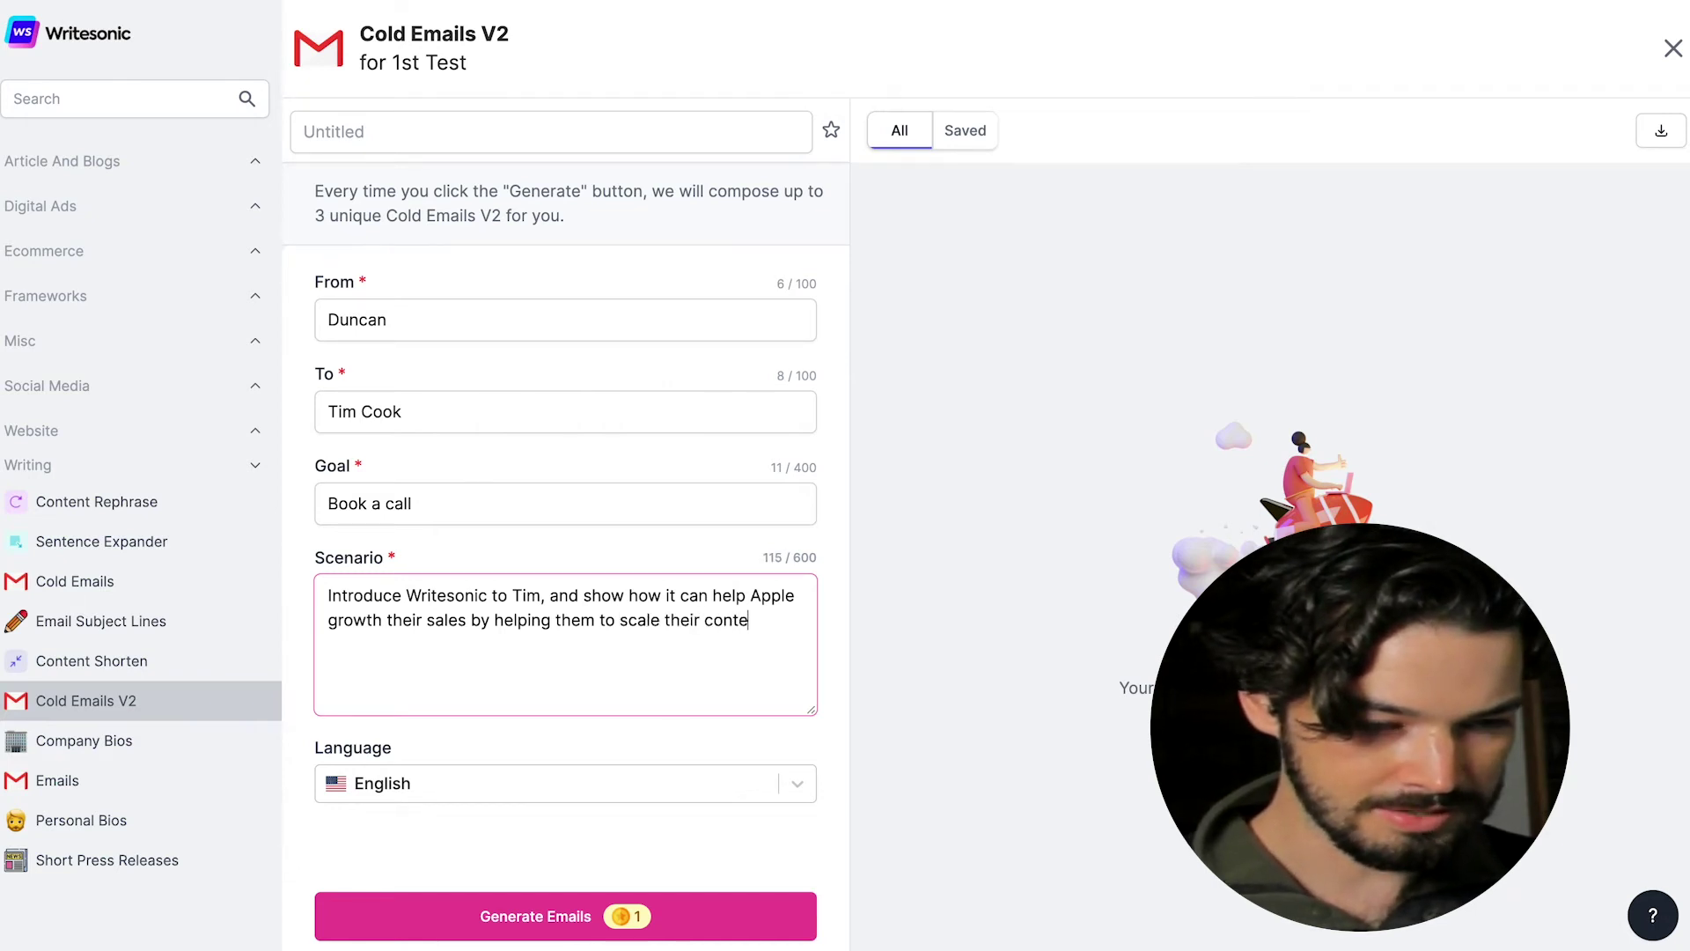
pyautogui.write('nt production ')
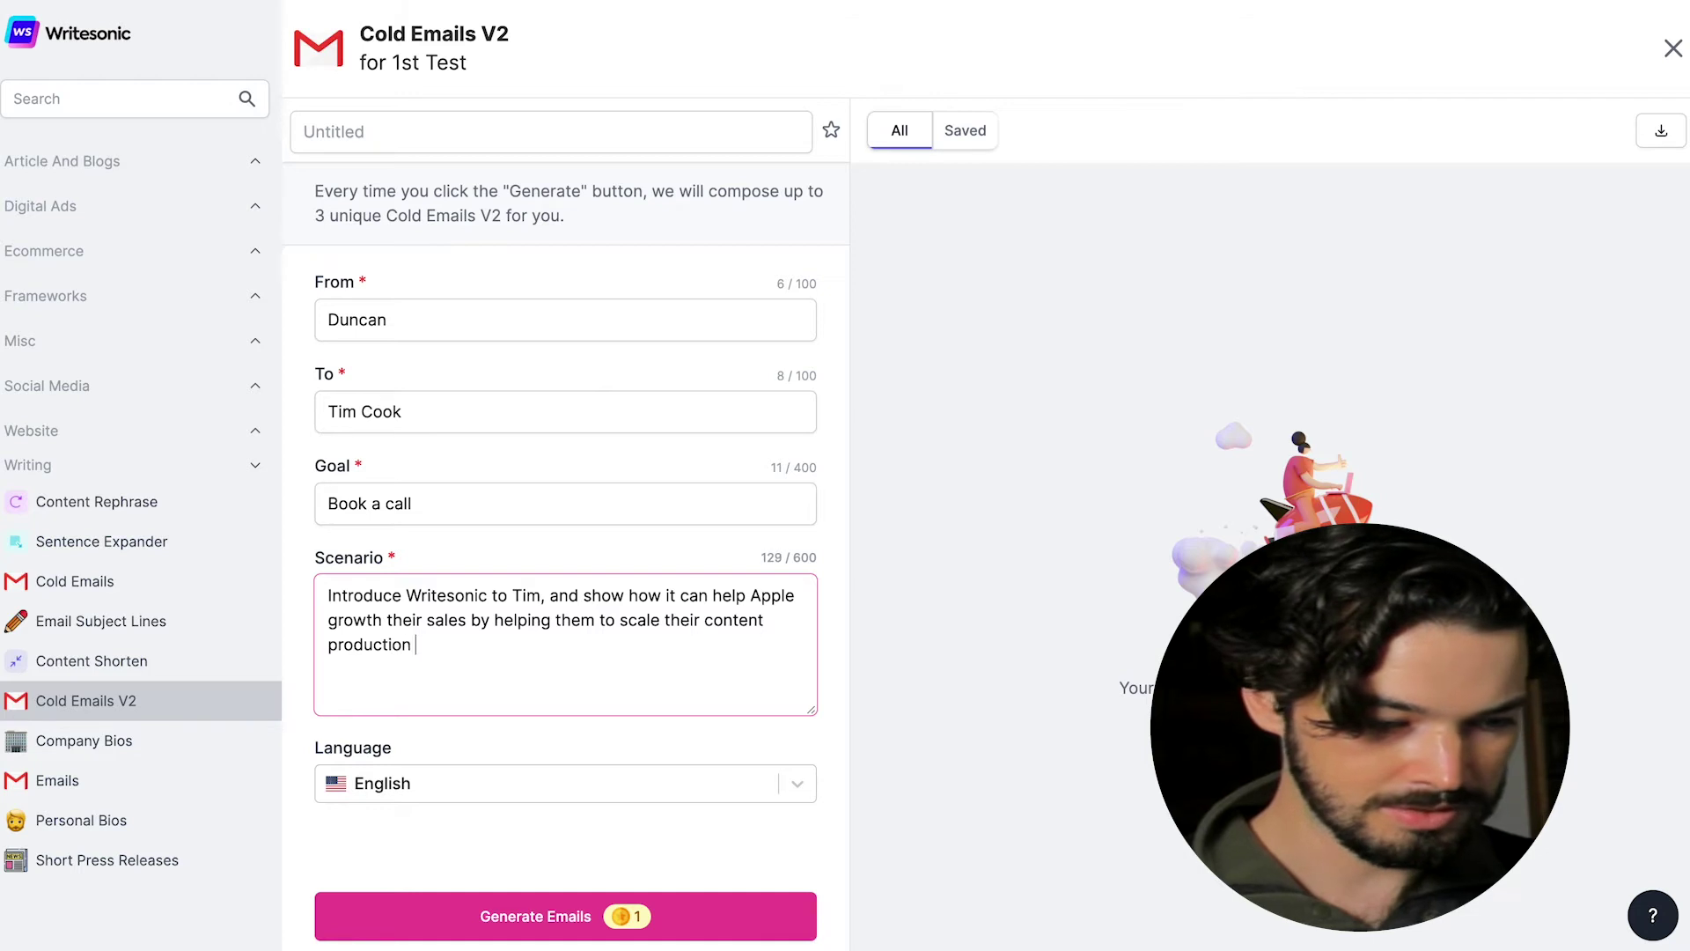
pyautogui.write('using AI.')
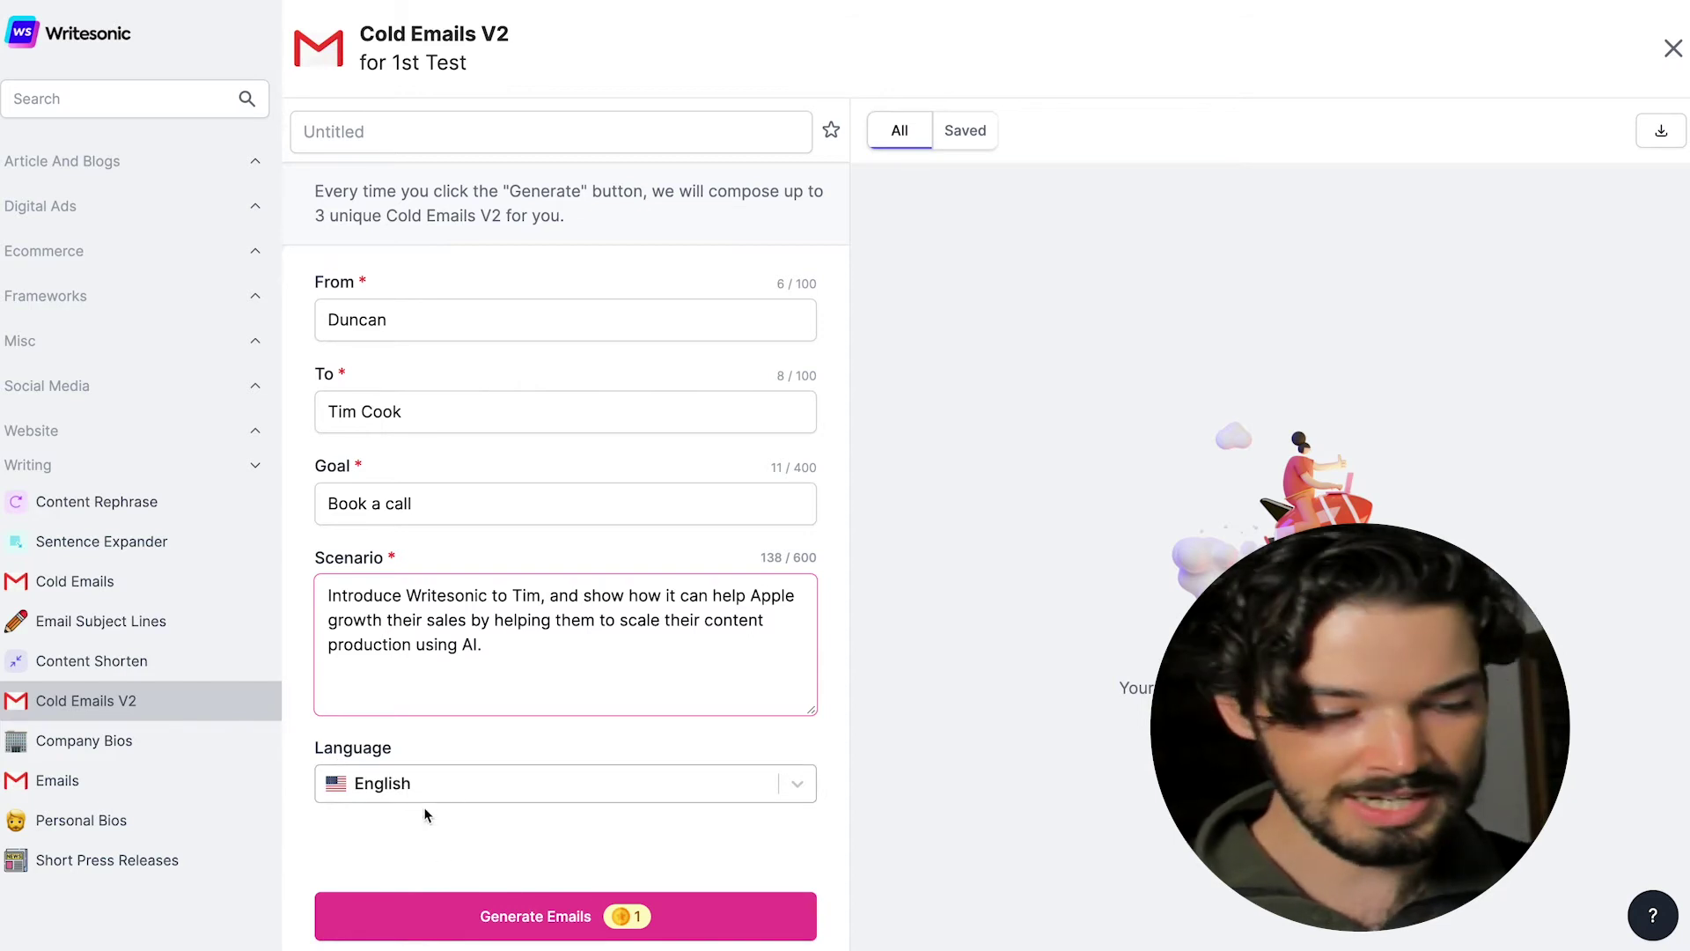
# Generate the cold email drafts from the filled Cold Emails V2 form
pyautogui.click(475, 918)
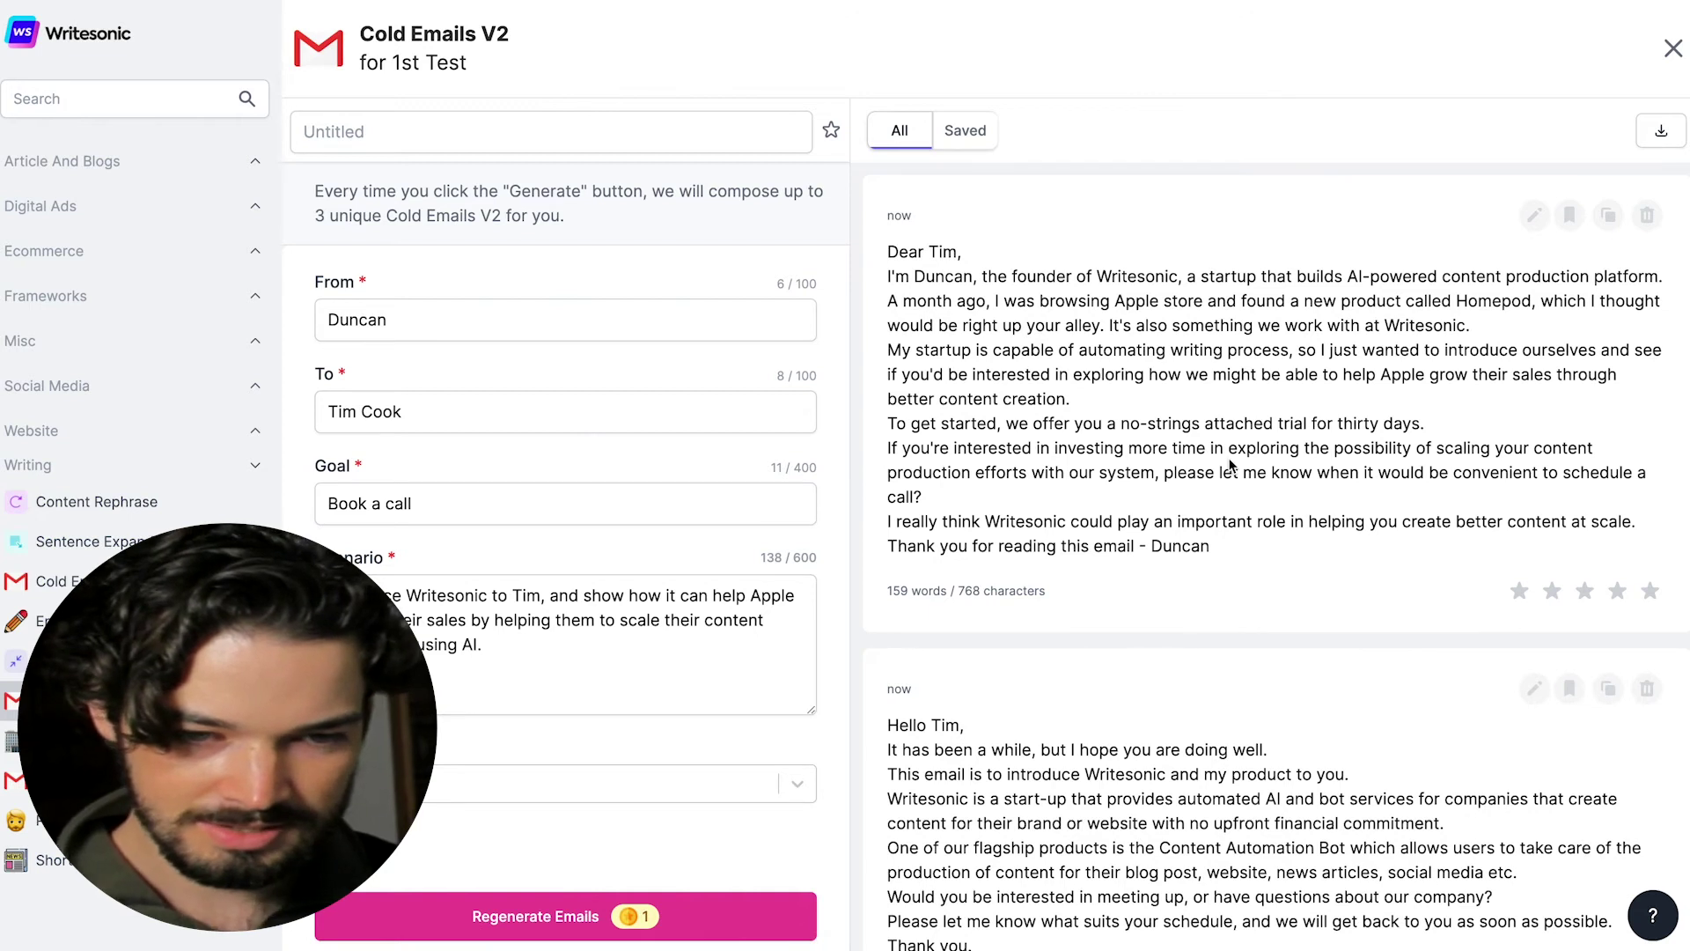
pyautogui.scroll(-6, 1229, 465)
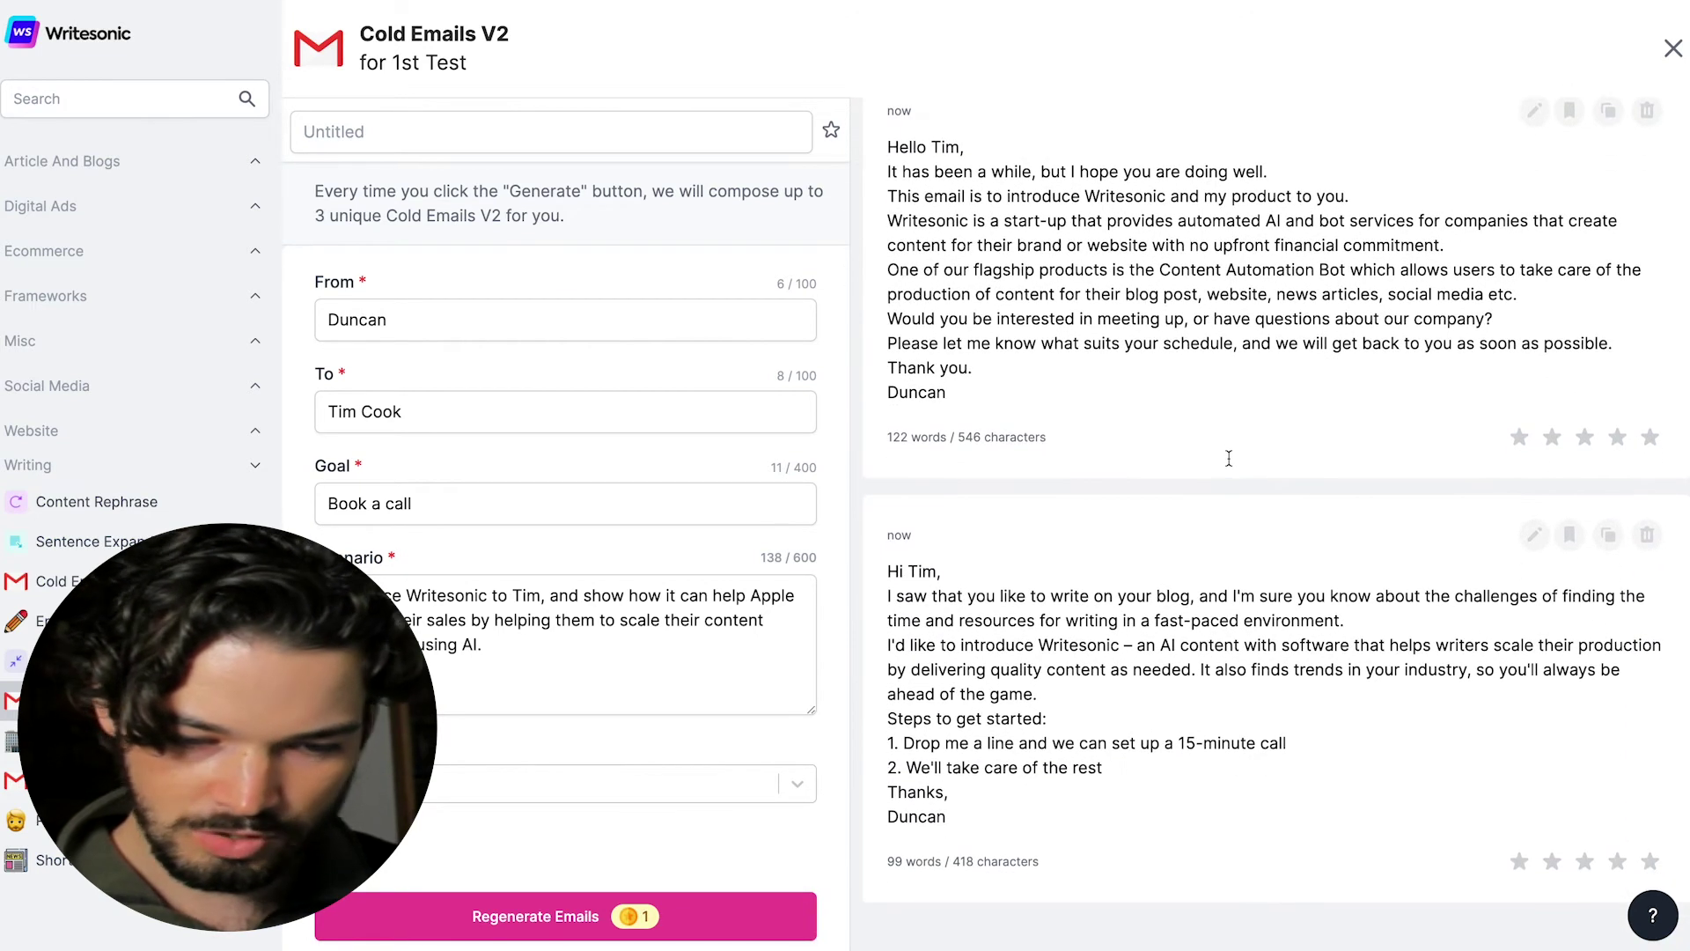
pyautogui.scroll(1, 1230, 462)
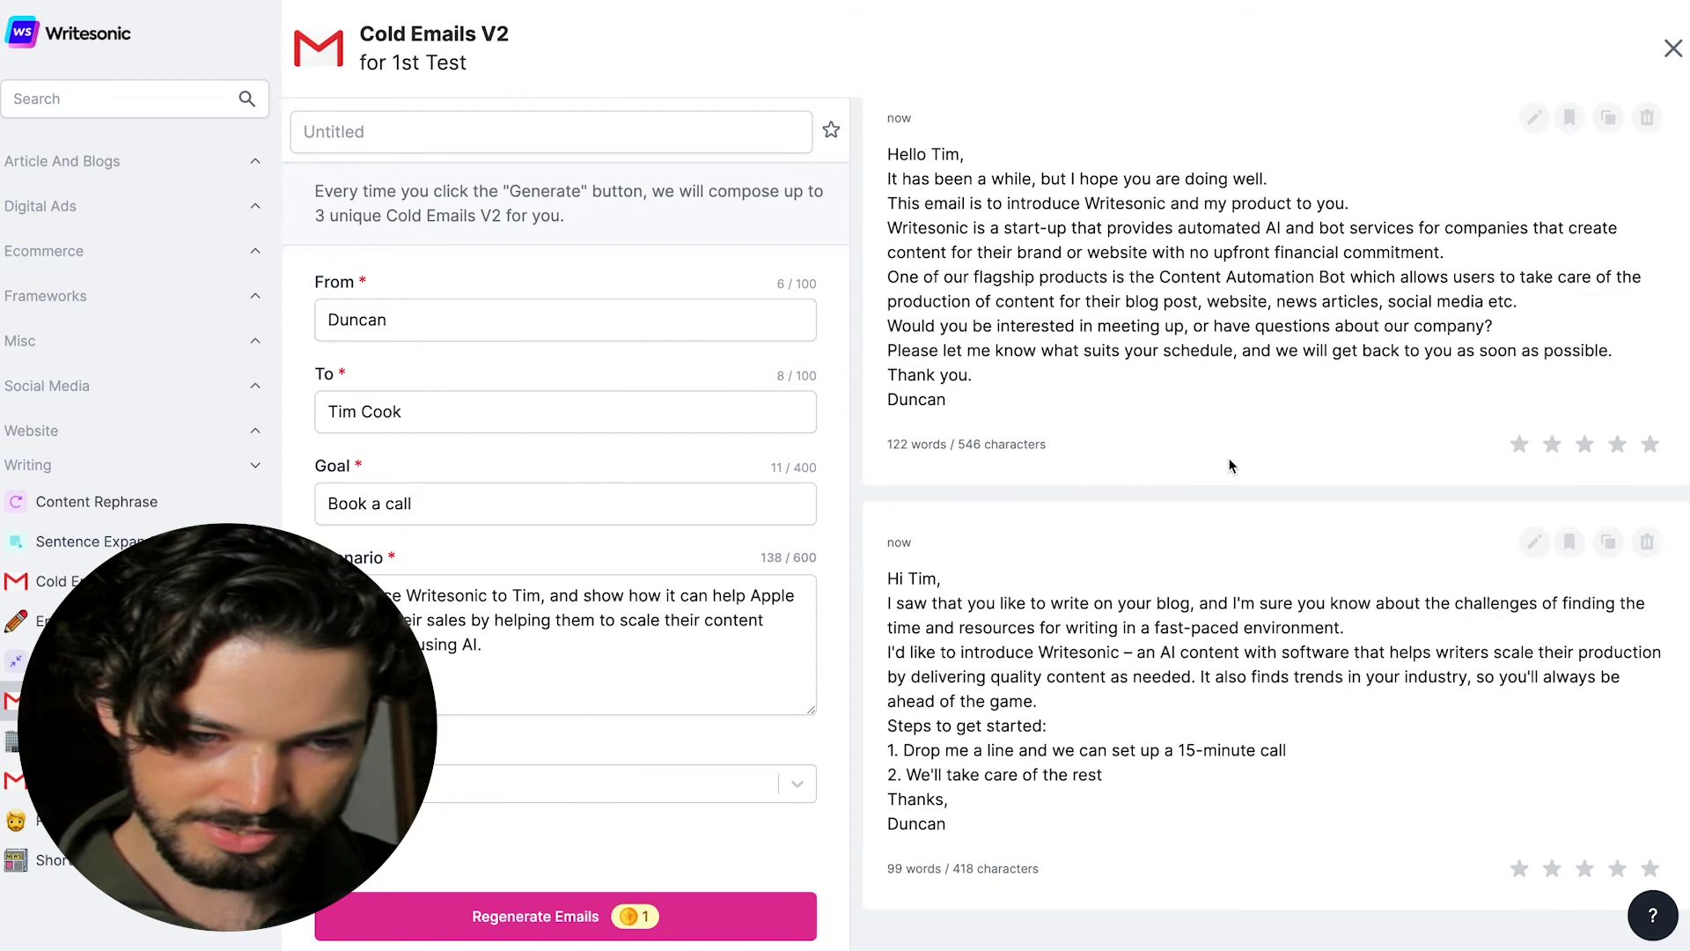
pyautogui.scroll(6, 1230, 465)
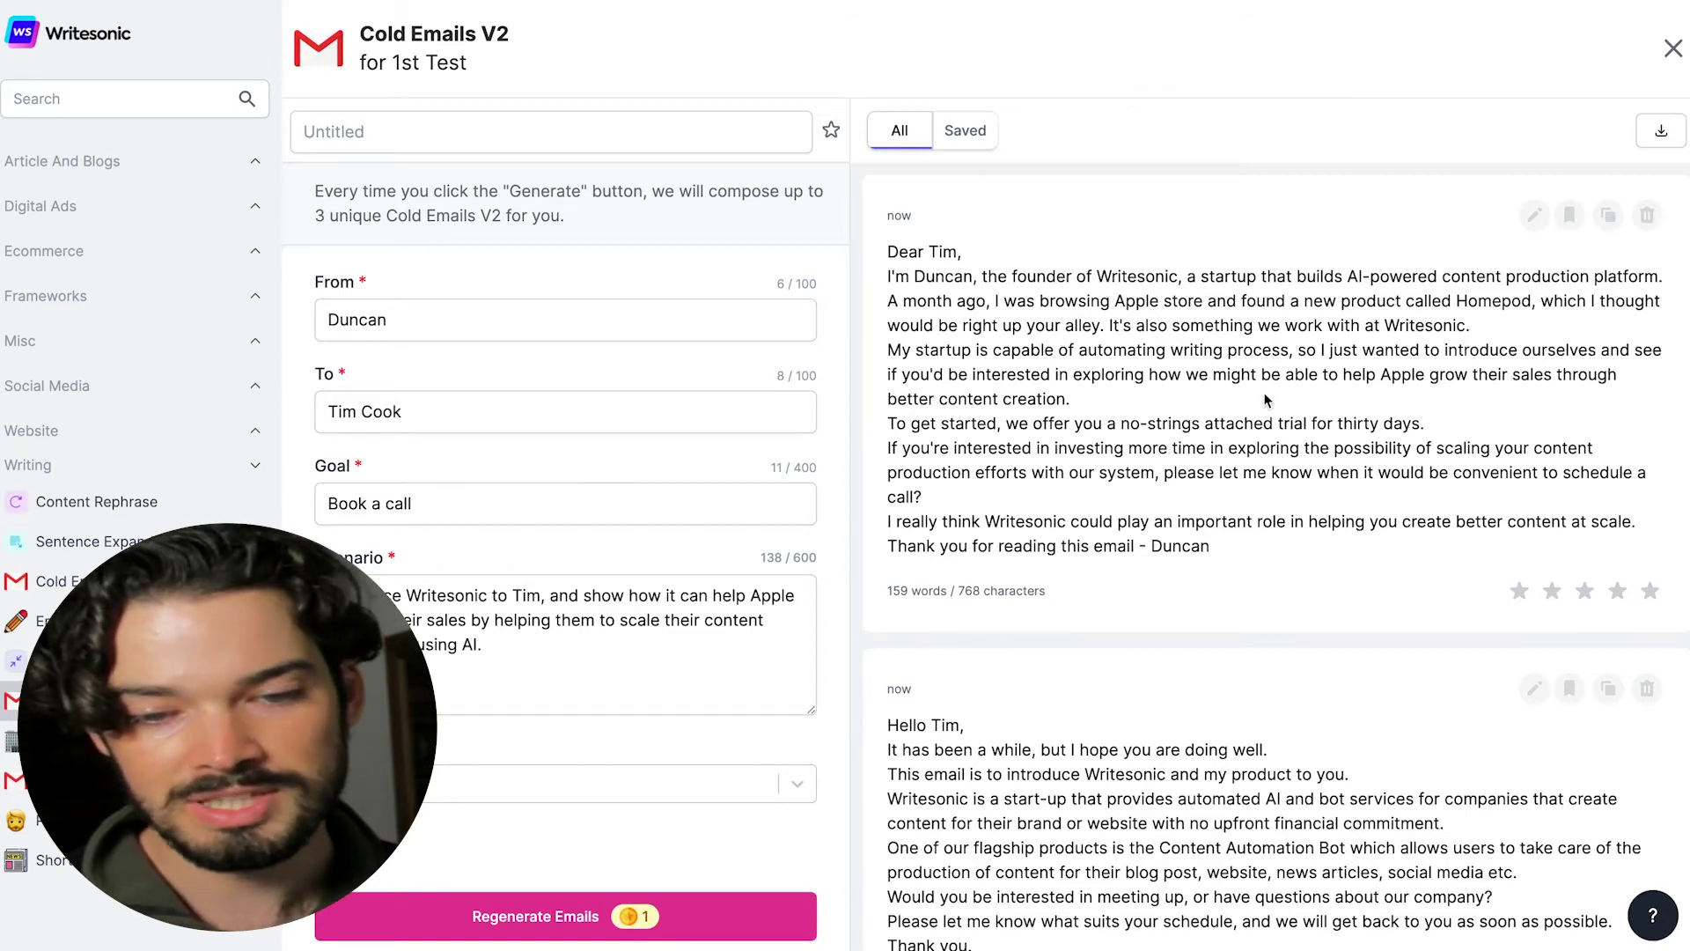
pyautogui.scroll(-1, 1216, 413)
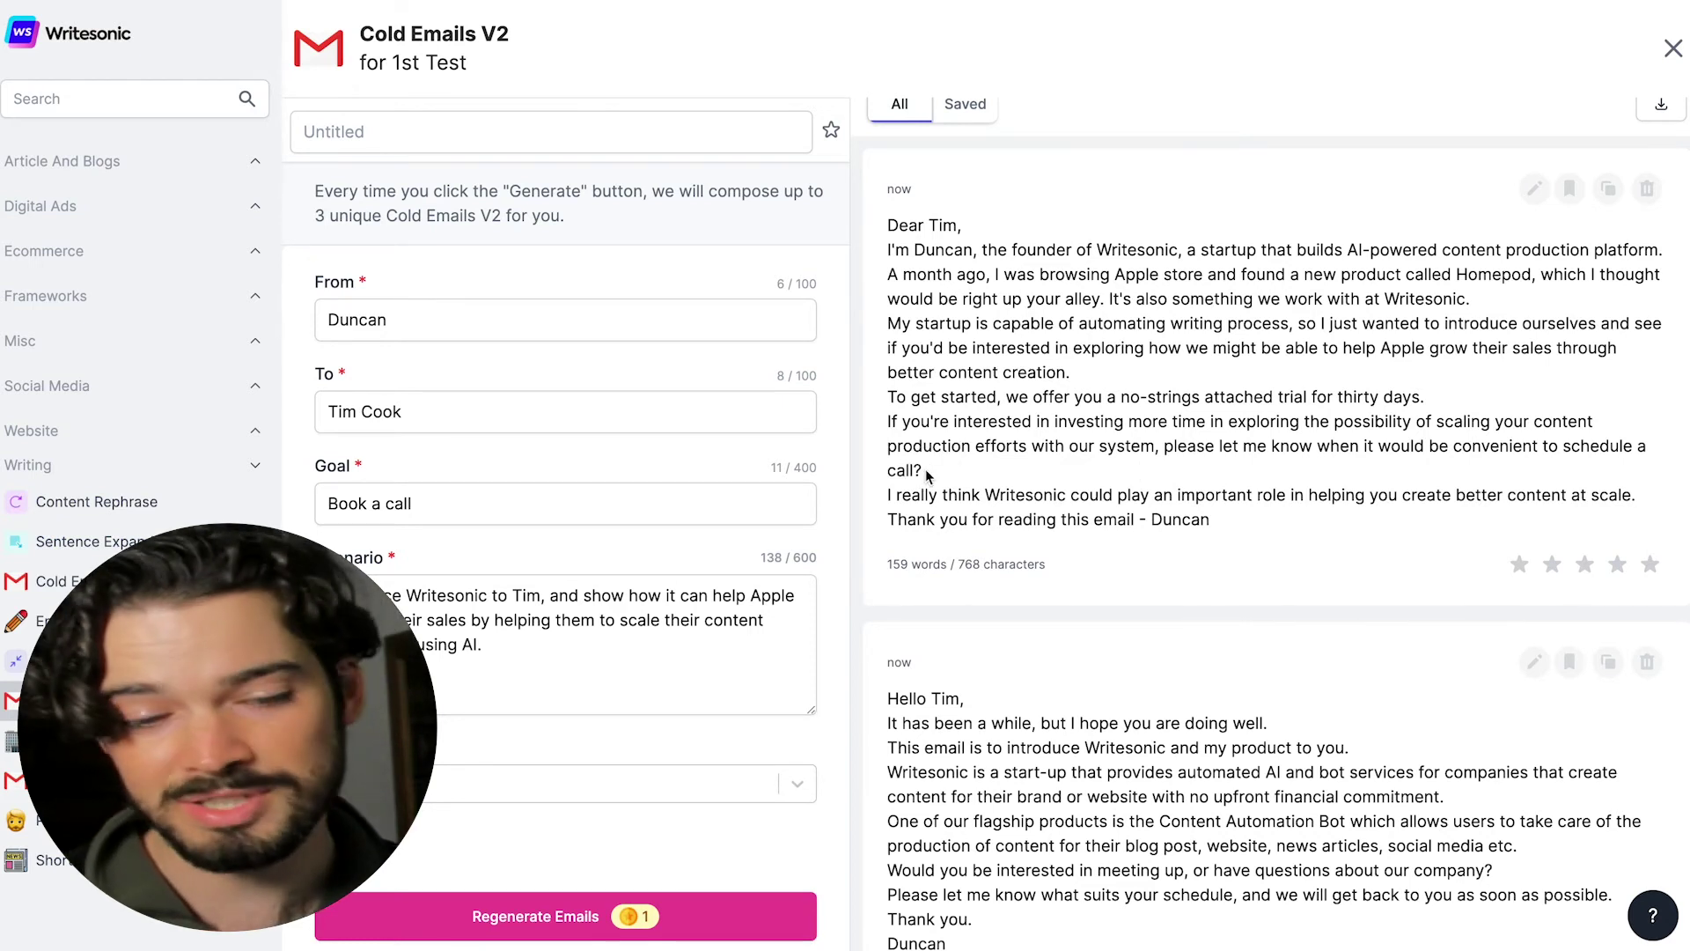
pyautogui.scroll(-6, 1012, 466)
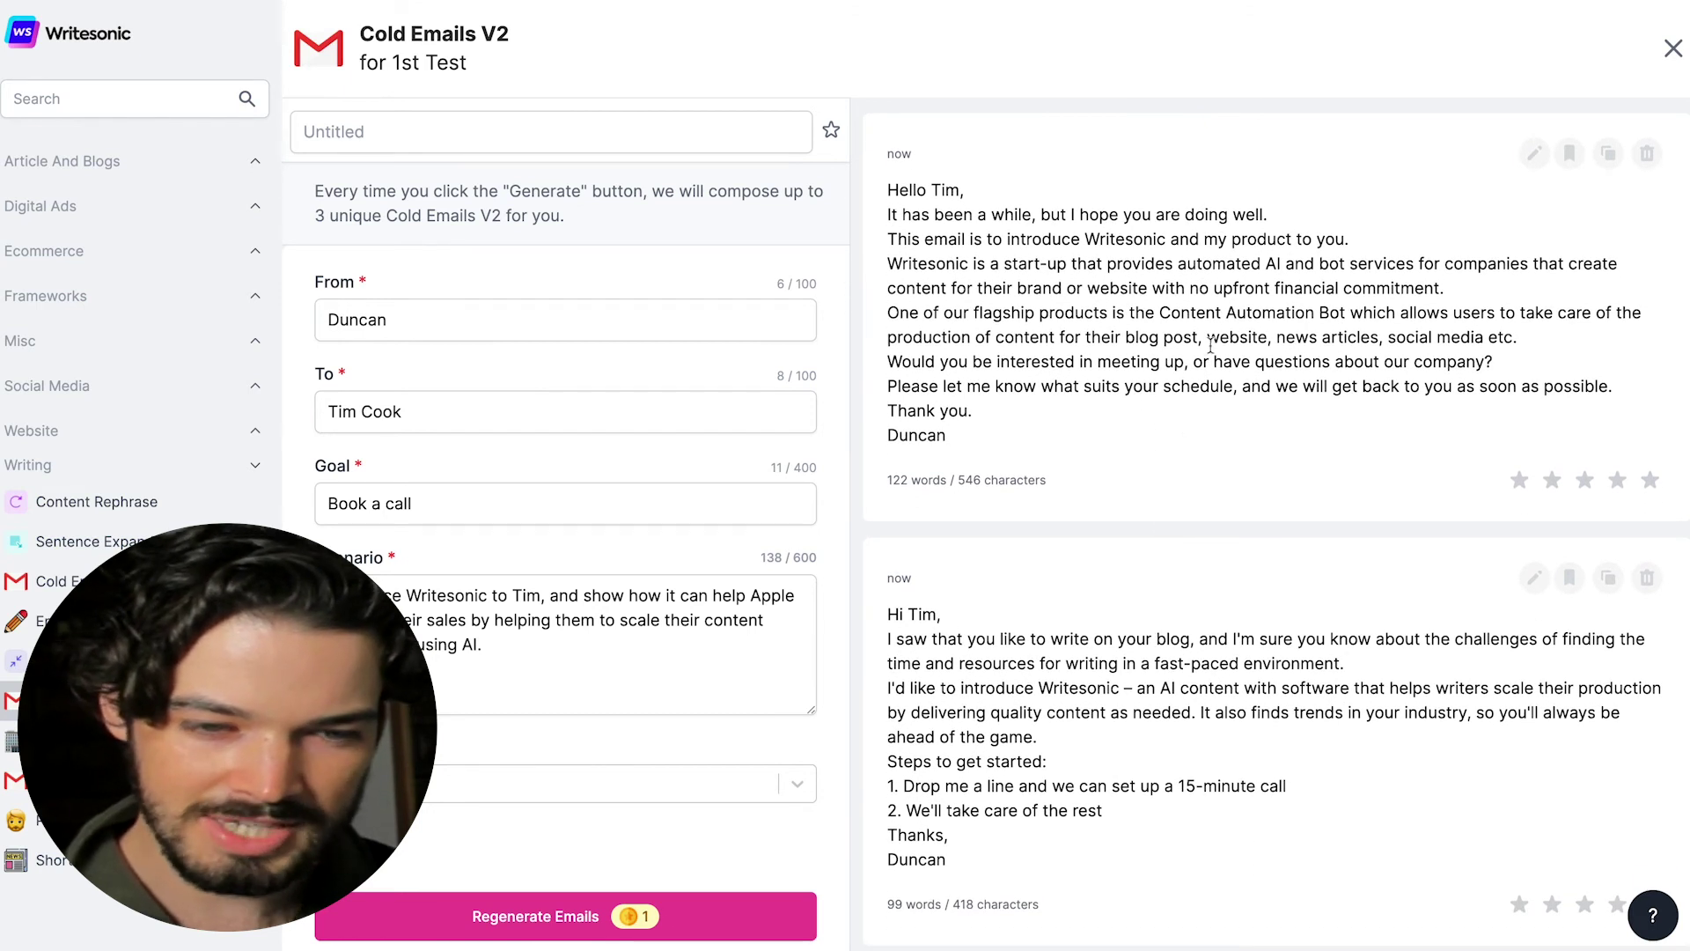
pyautogui.moveTo(1161, 313); pyautogui.dragTo(1349, 320)
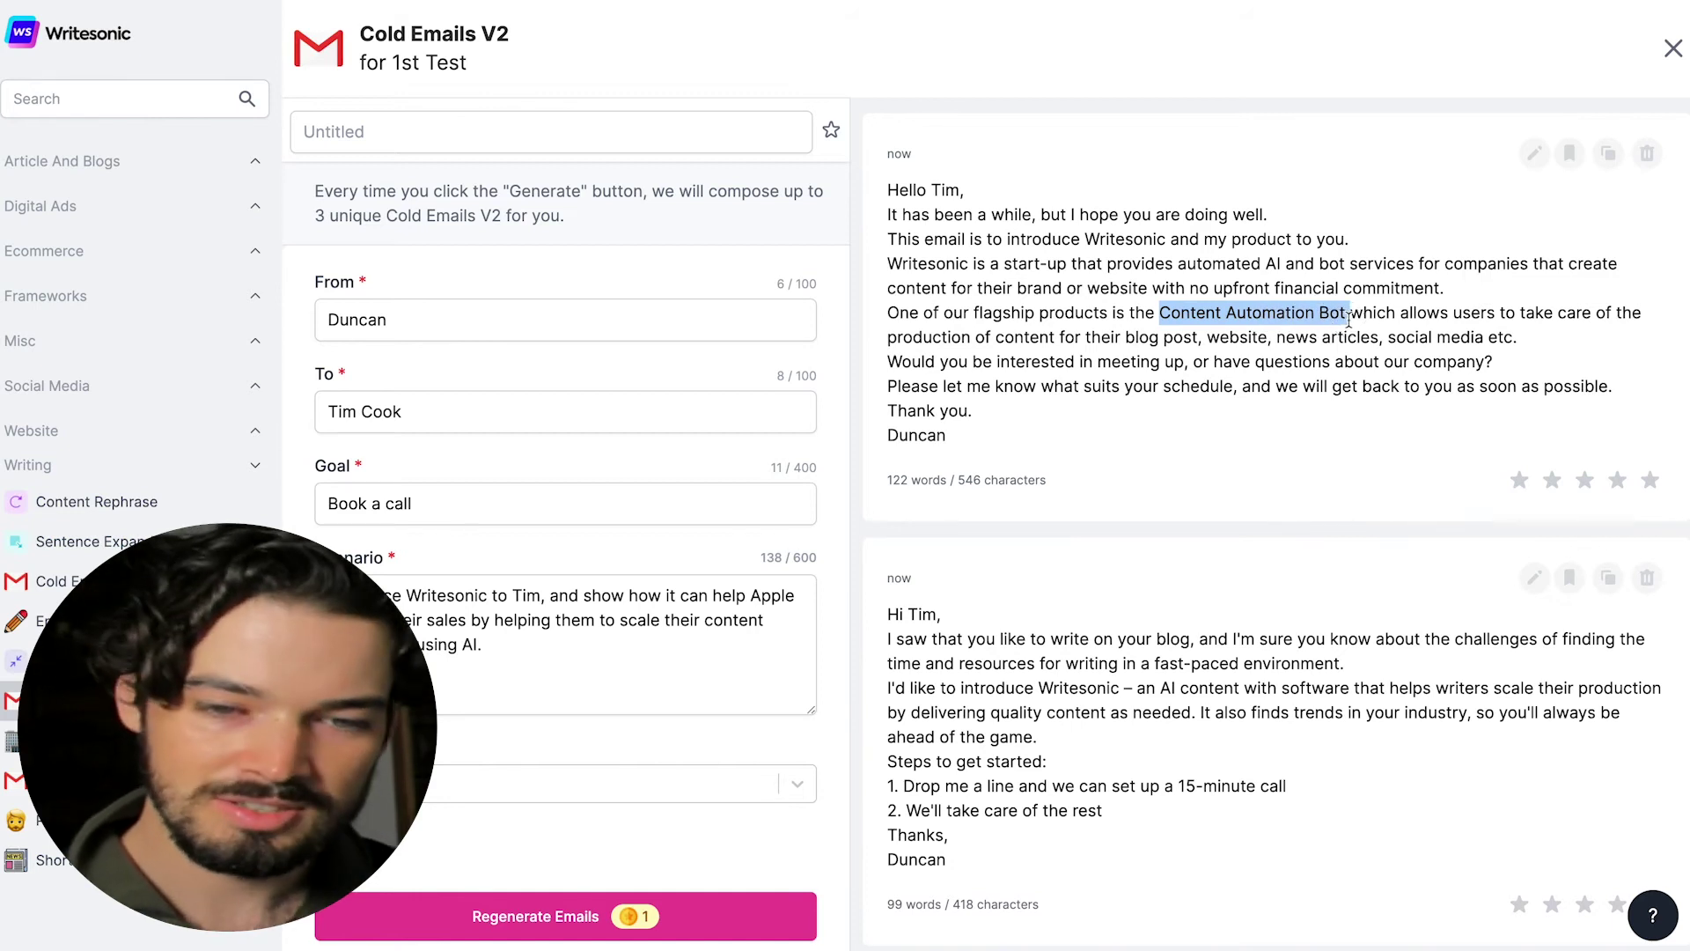
pyautogui.click(1349, 321)
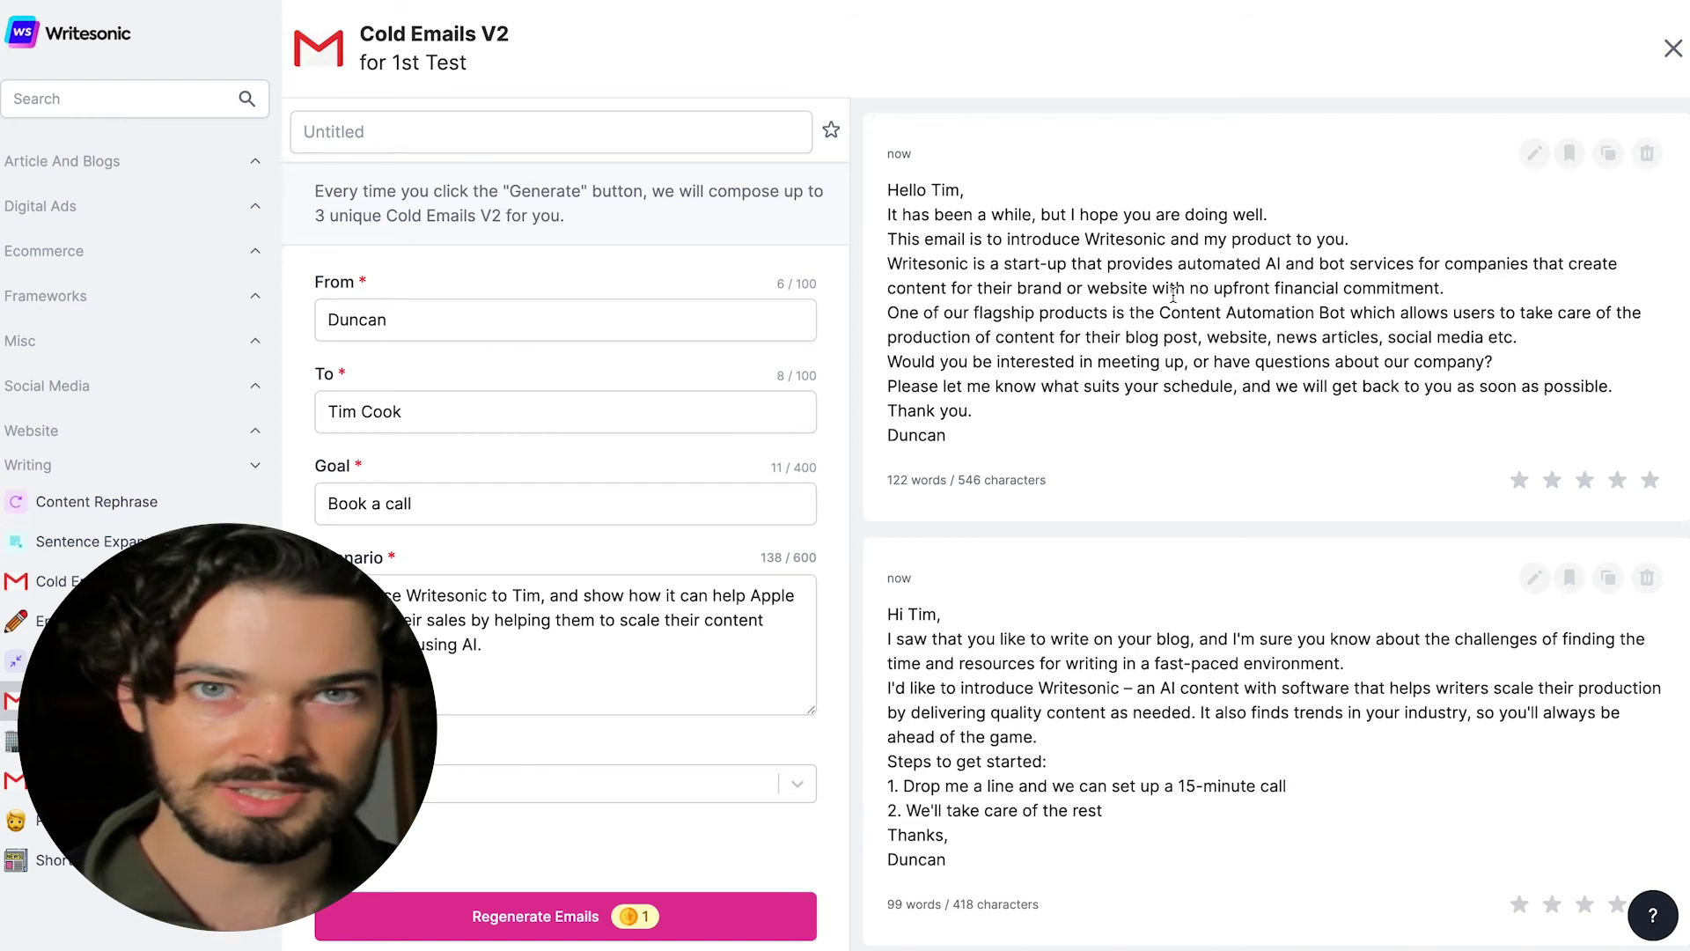
pyautogui.scroll(-1, 1174, 297)
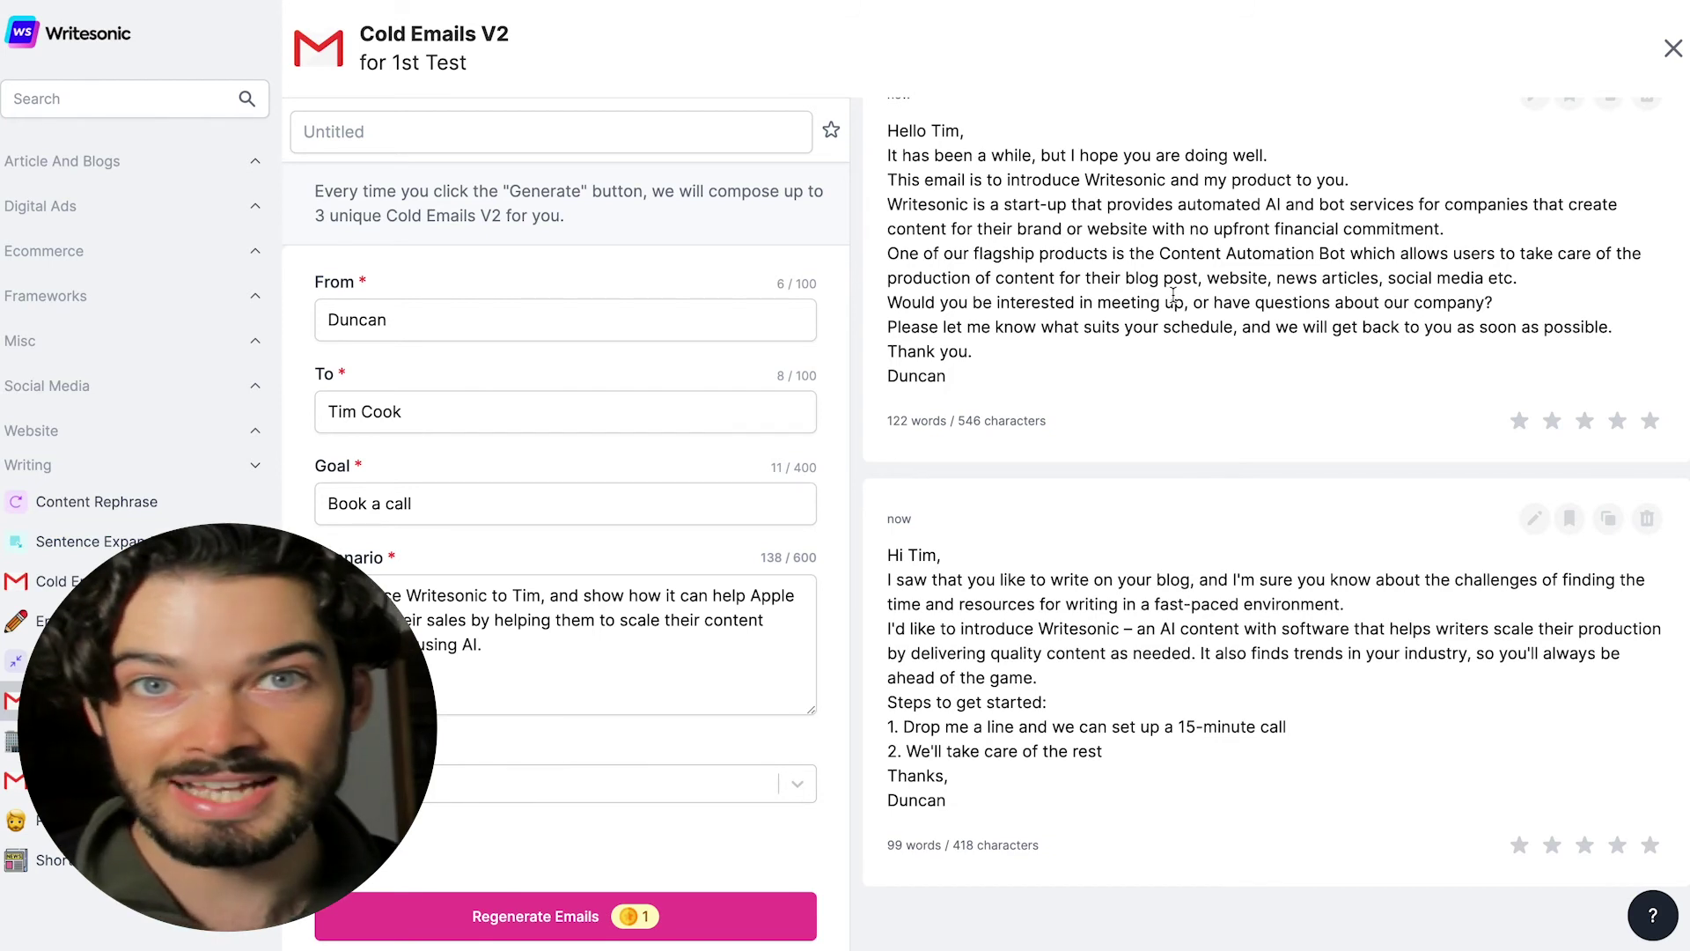
pyautogui.scroll(-1, 1173, 297)
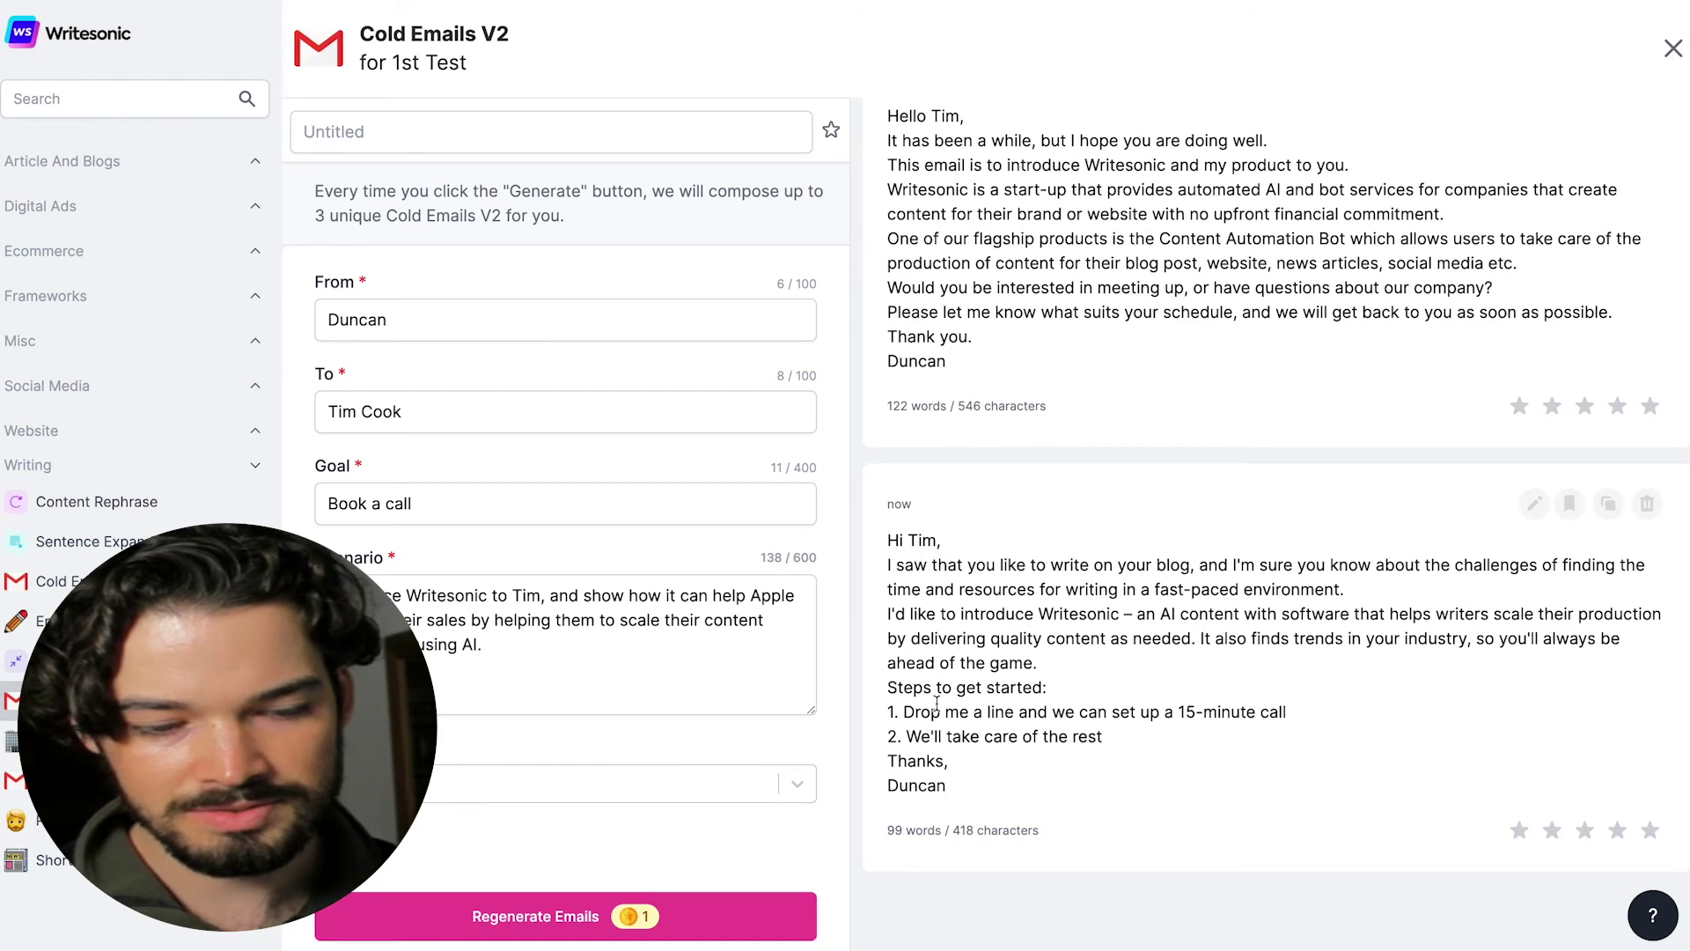
pyautogui.moveTo(885, 715); pyautogui.dragTo(1102, 738)
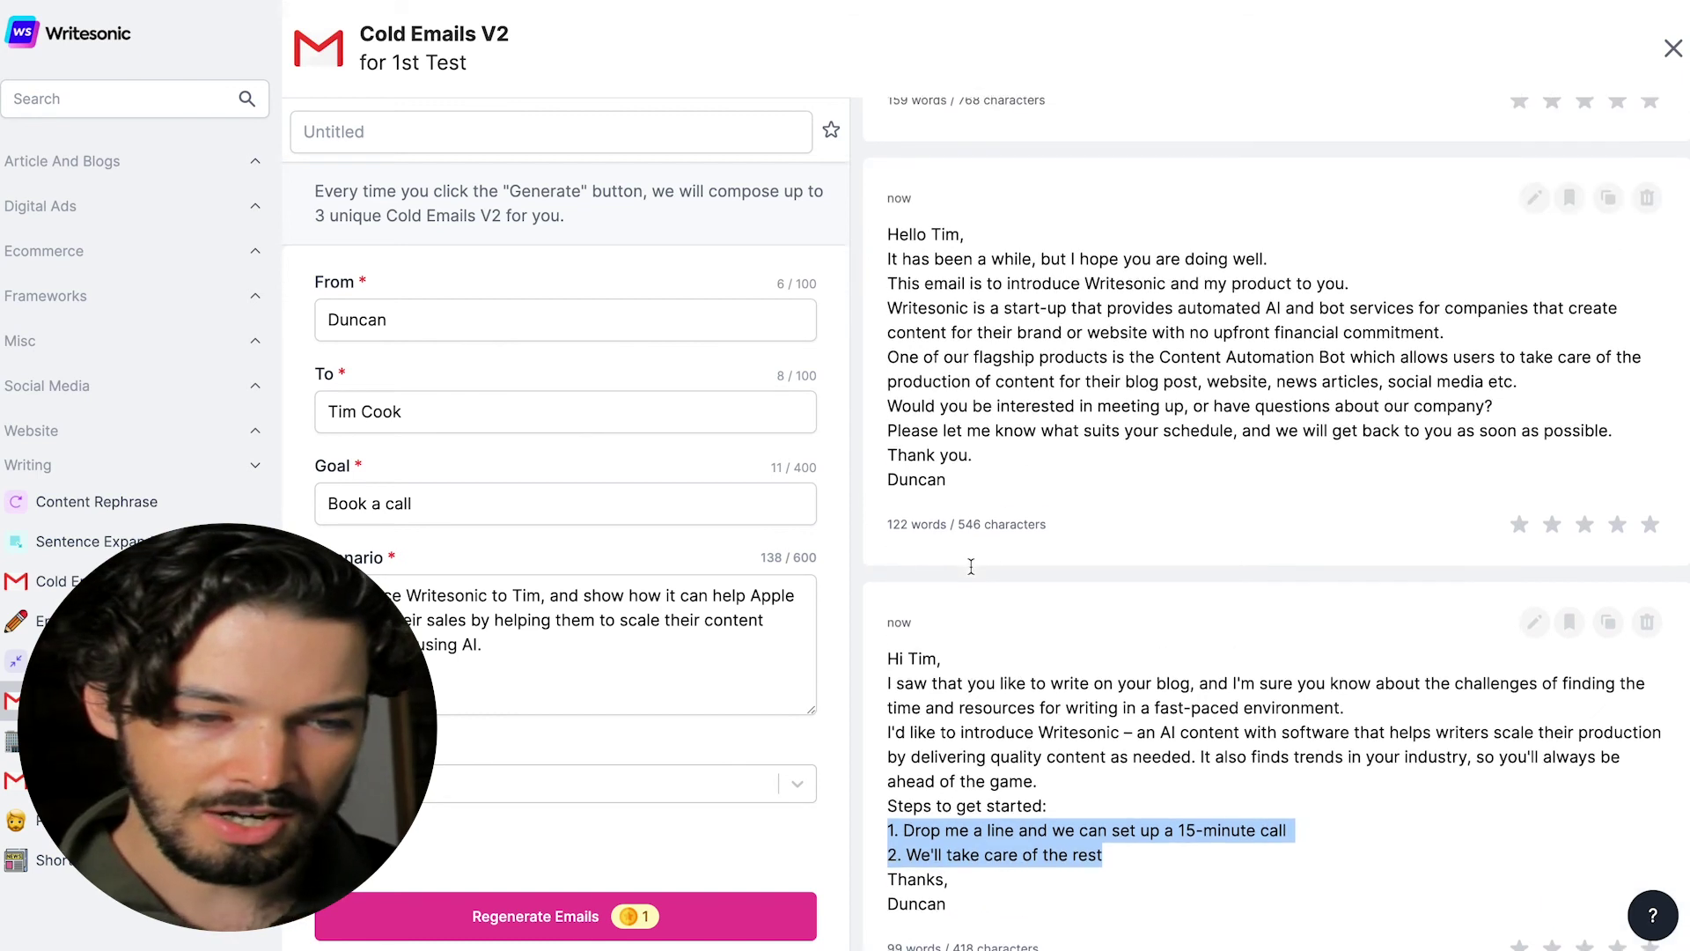
pyautogui.scroll(-7, 1101, 572)
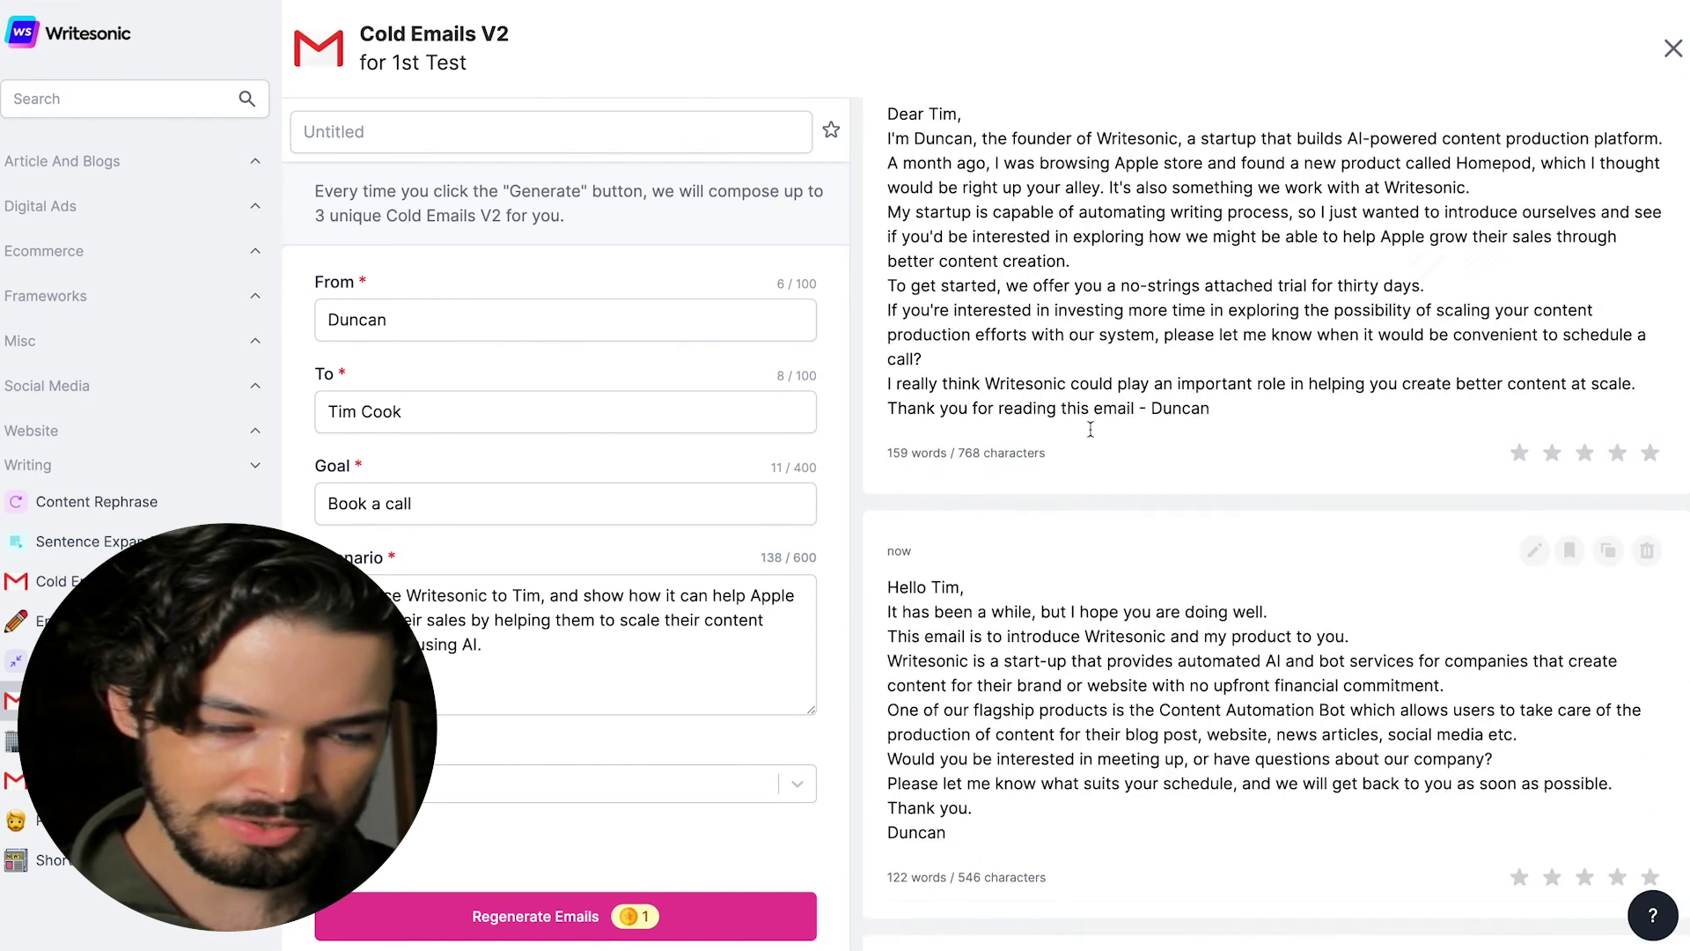
pyautogui.click(1162, 708)
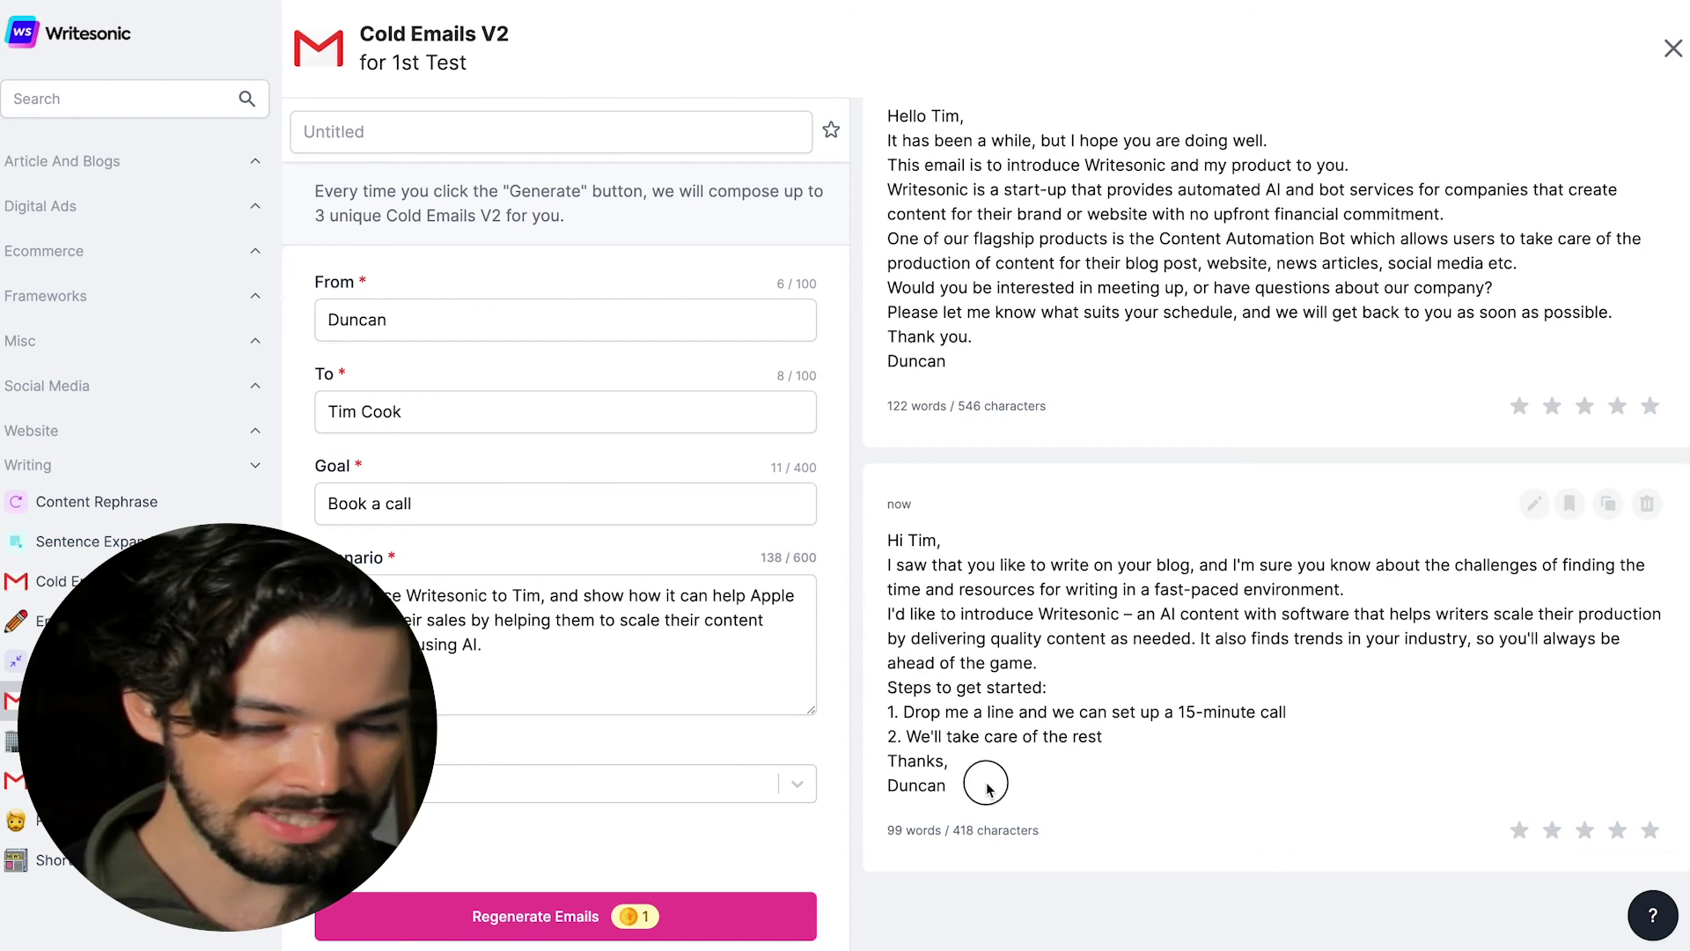
pyautogui.moveTo(985, 782); pyautogui.dragTo(891, 713)
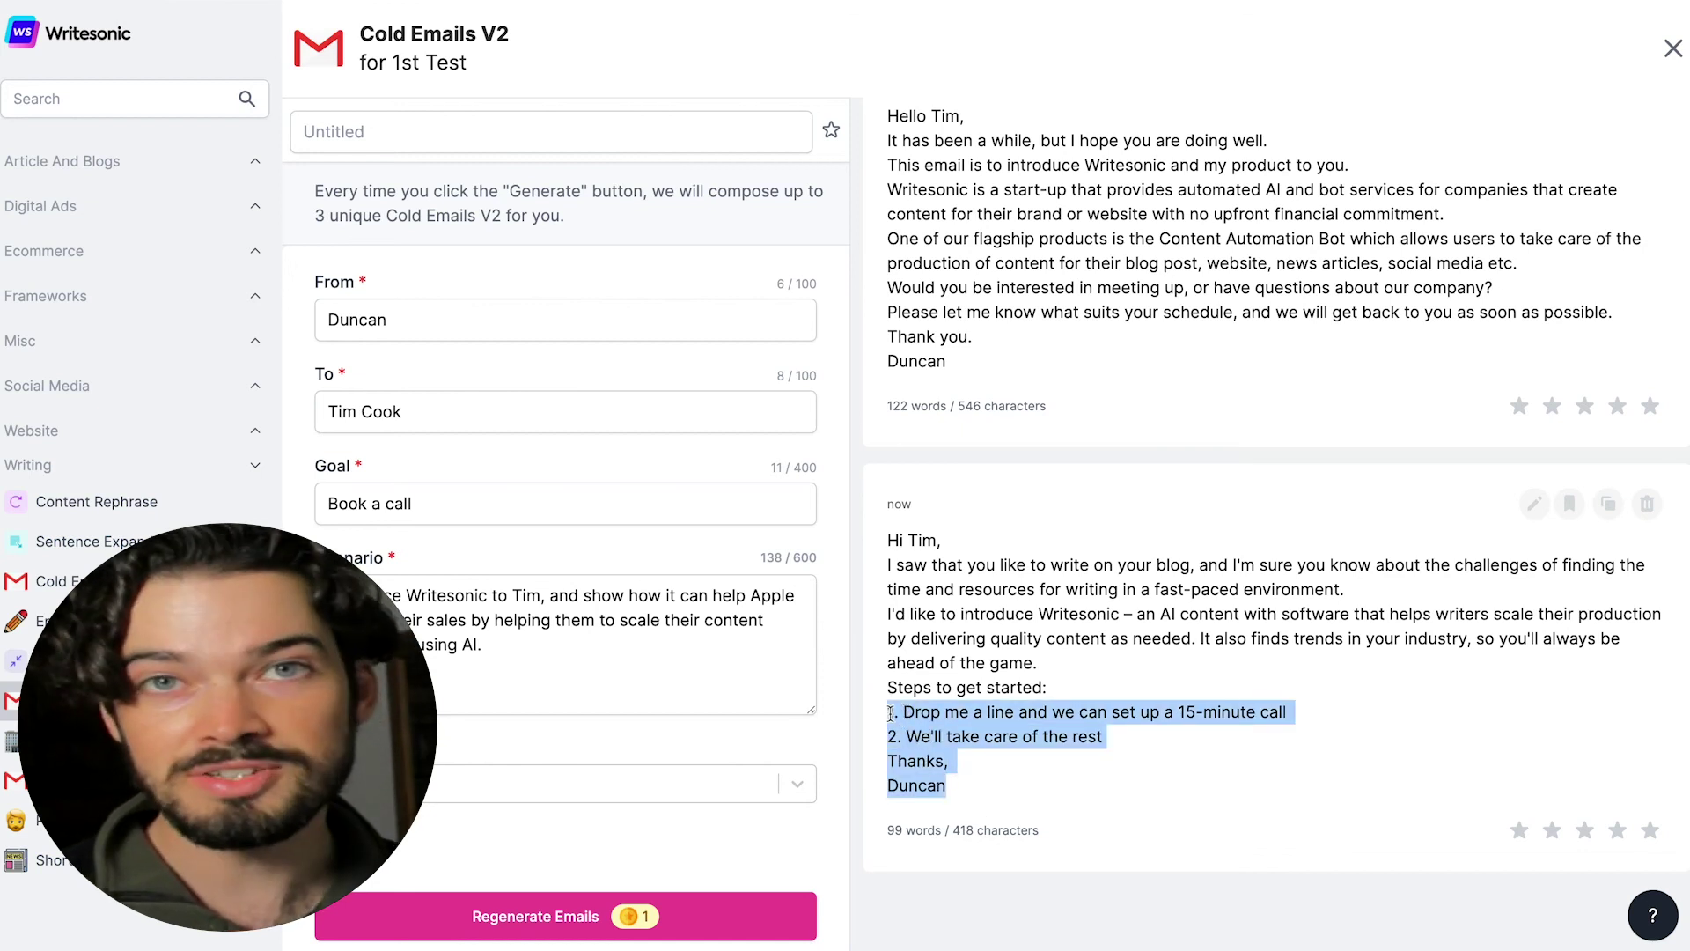